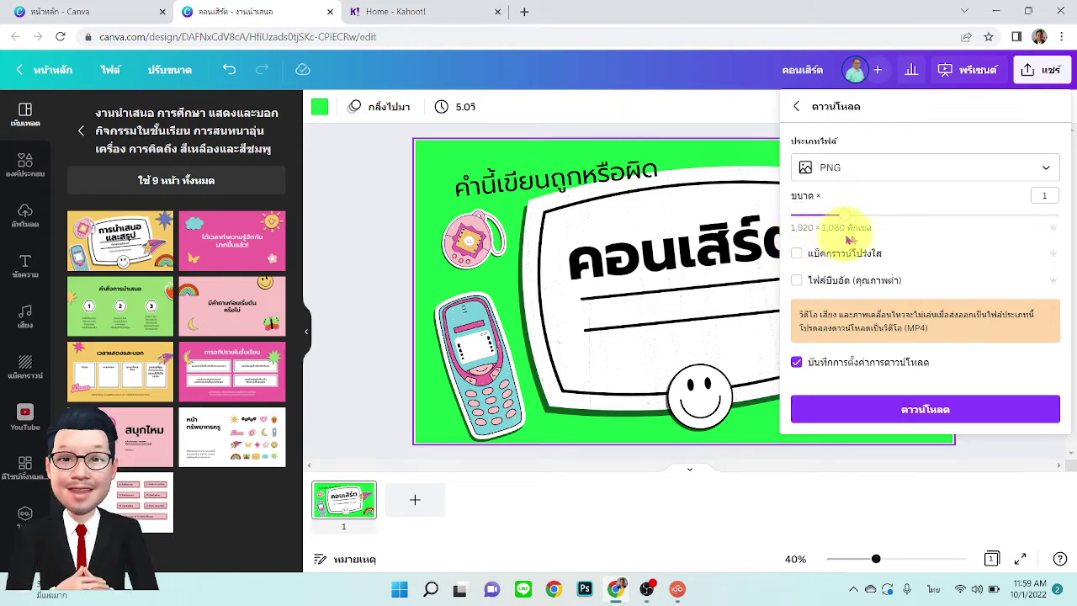
Step: Download the คอนเสิร์ต design as a PNG, switch to Kahoot! and create a new blank kahoot
left_click(934, 413)
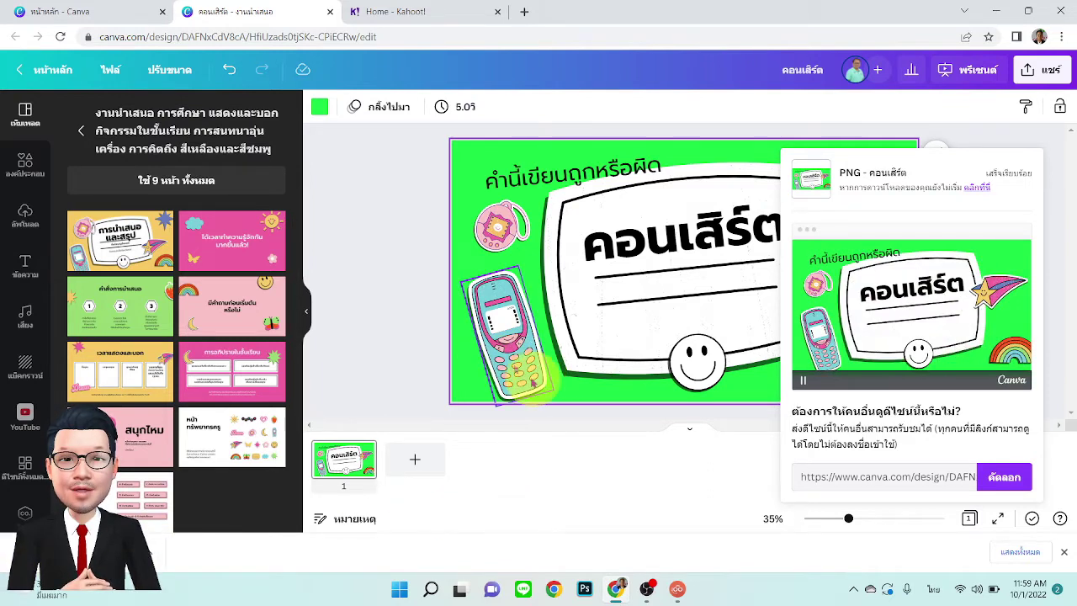
left_click(412, 12)
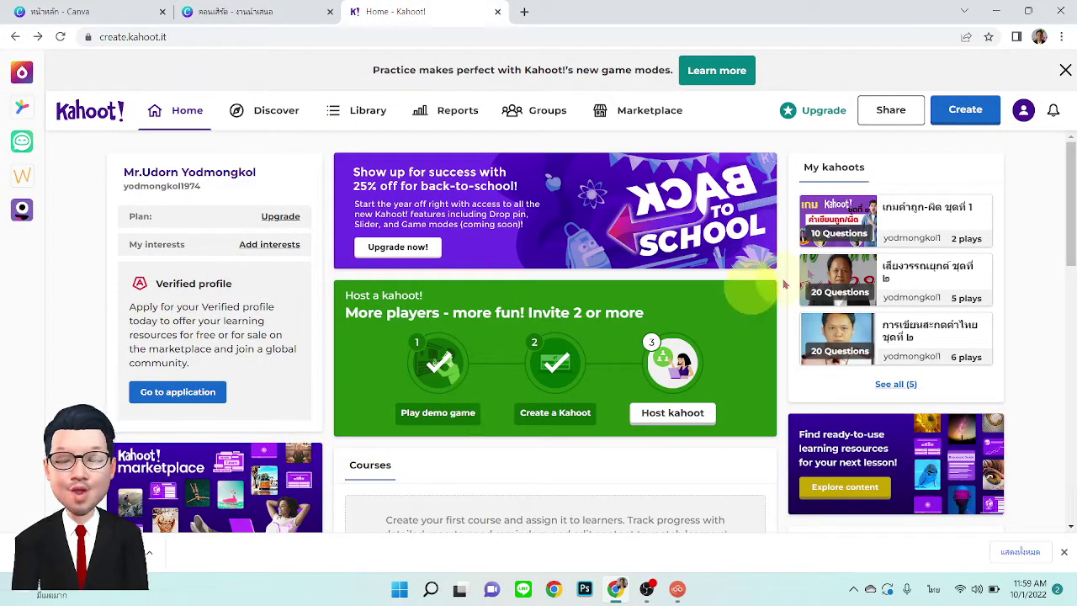
left_click(968, 112)
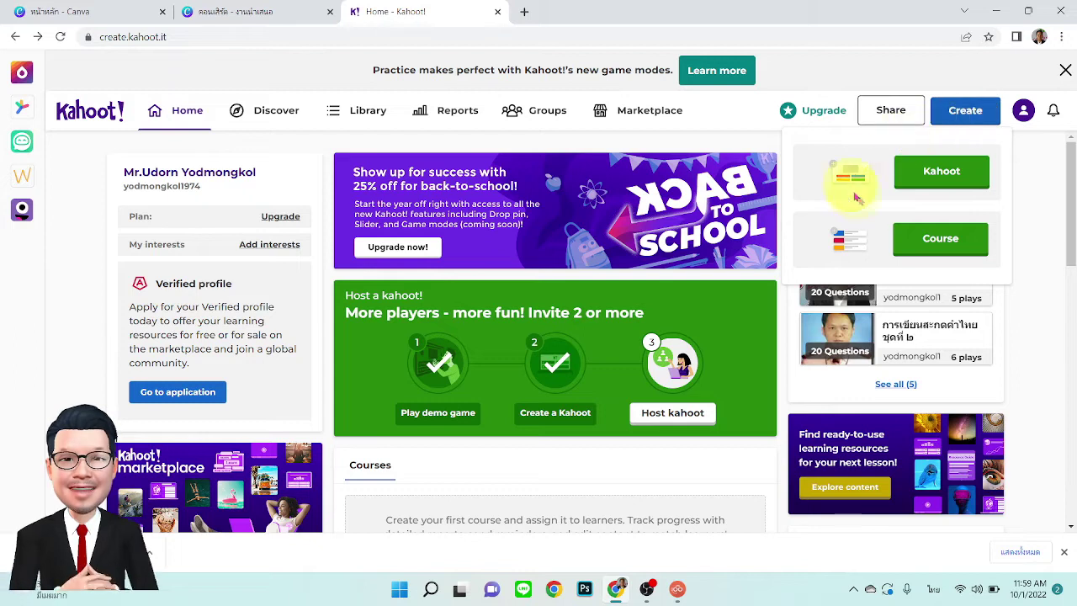
left_click(942, 171)
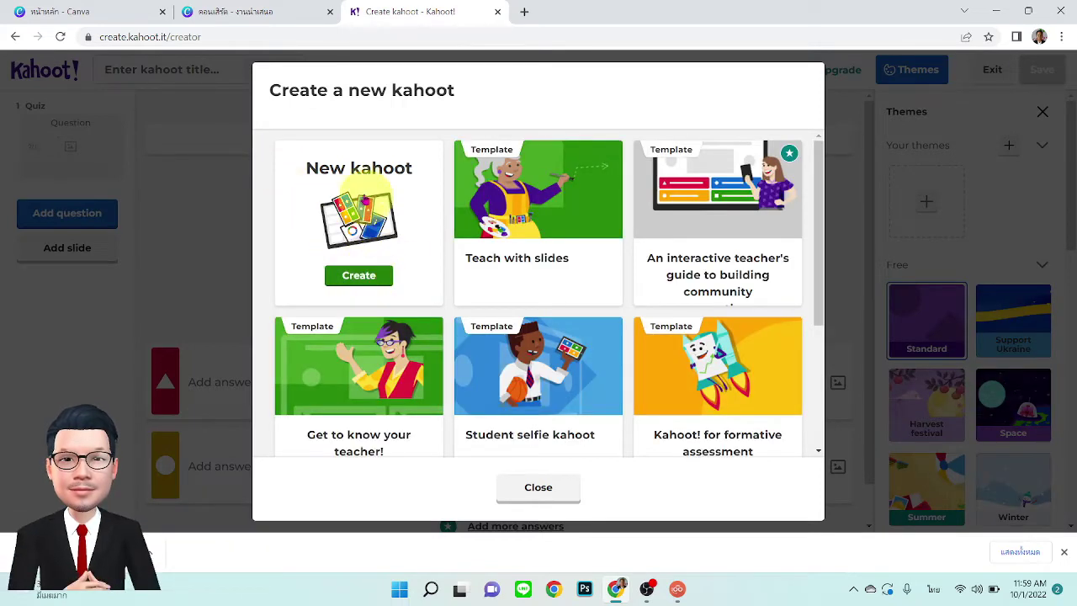
left_click(358, 276)
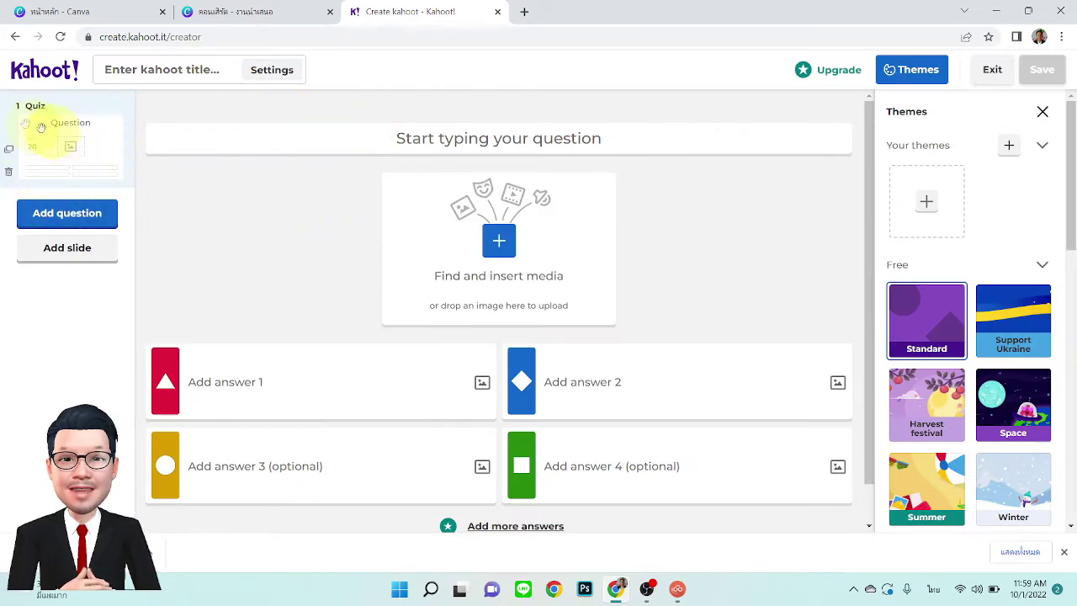
Step: Enter "๑. คำนี้เขียนถูกหรือผิด" as the first question's text and change its question type to True or false
left_click(371, 143)
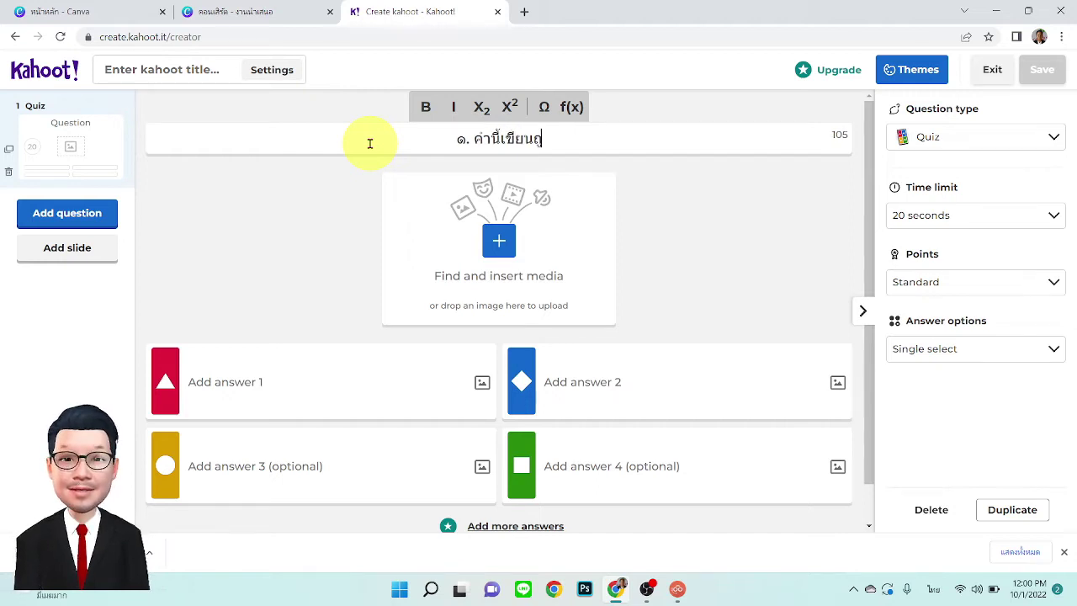
type("อผิด")
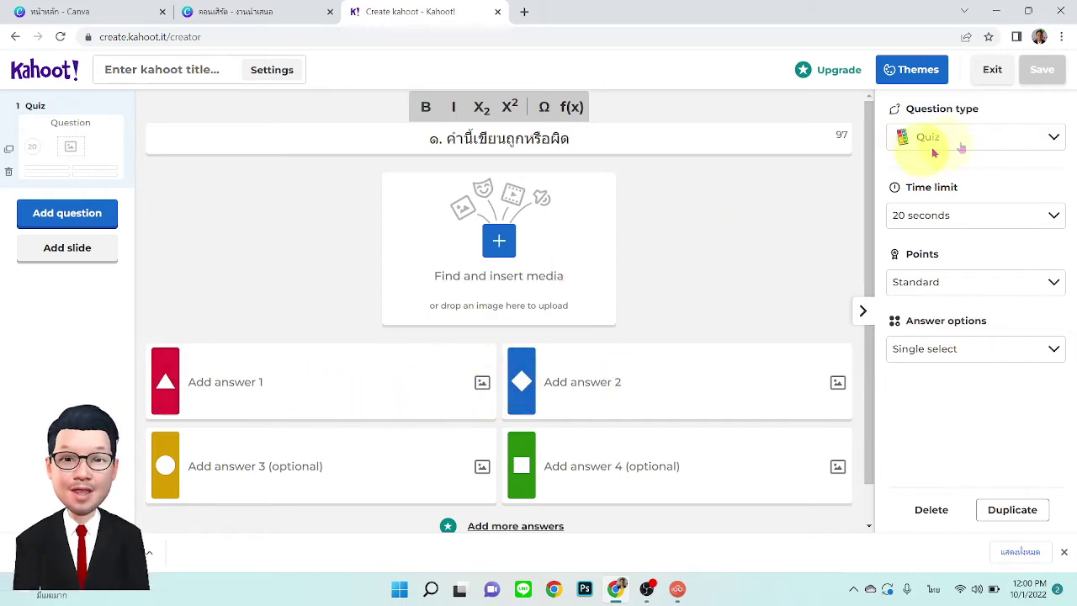
left_click(1055, 138)
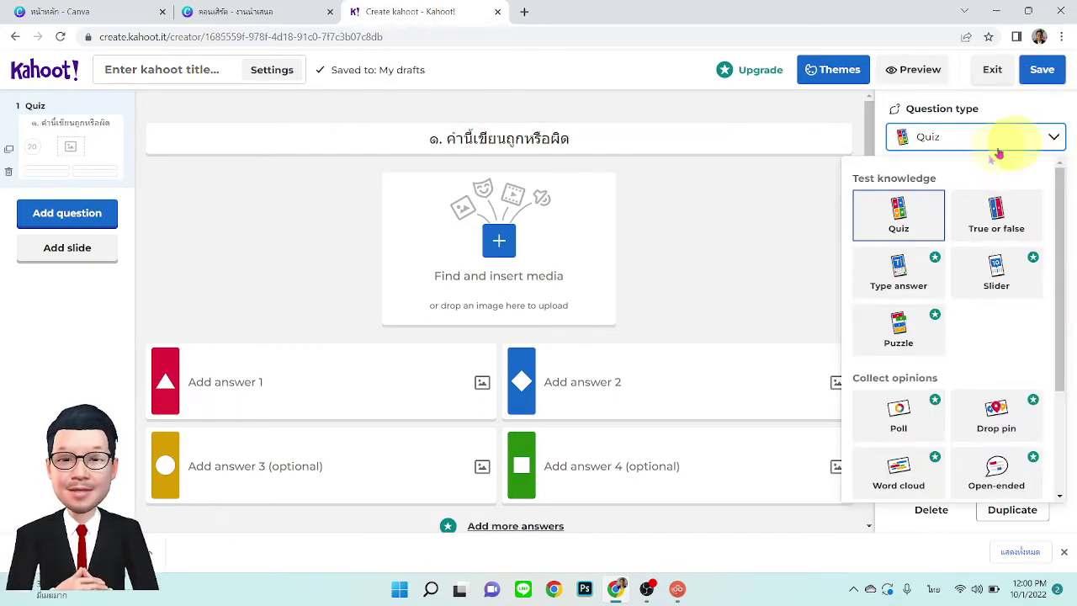
left_click(996, 213)
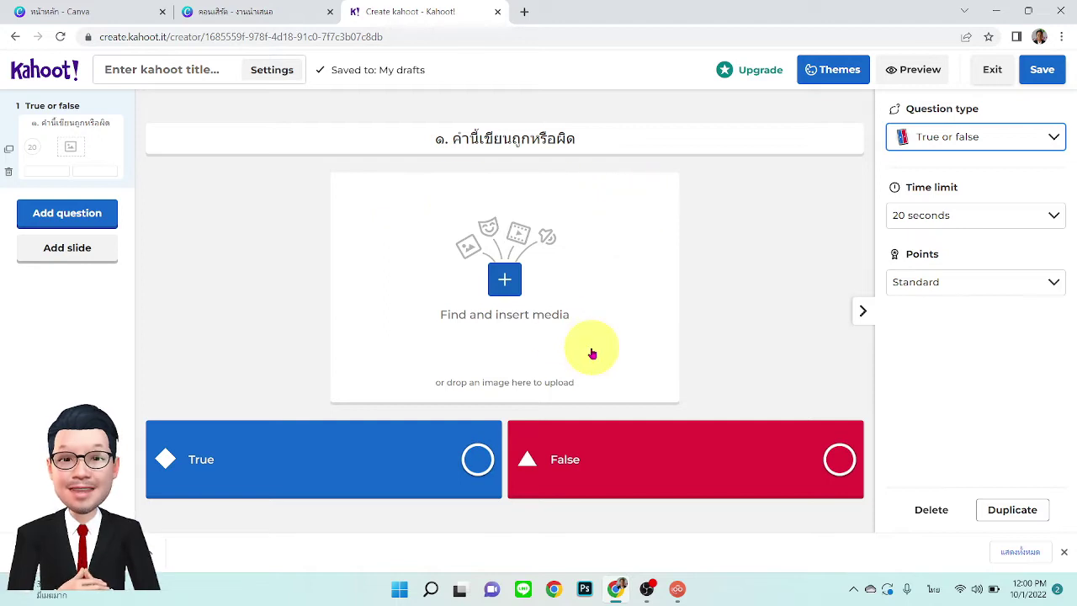
Step: Open the question's media library and look through the standard GIFs and the YouTube videos
left_click(506, 282)
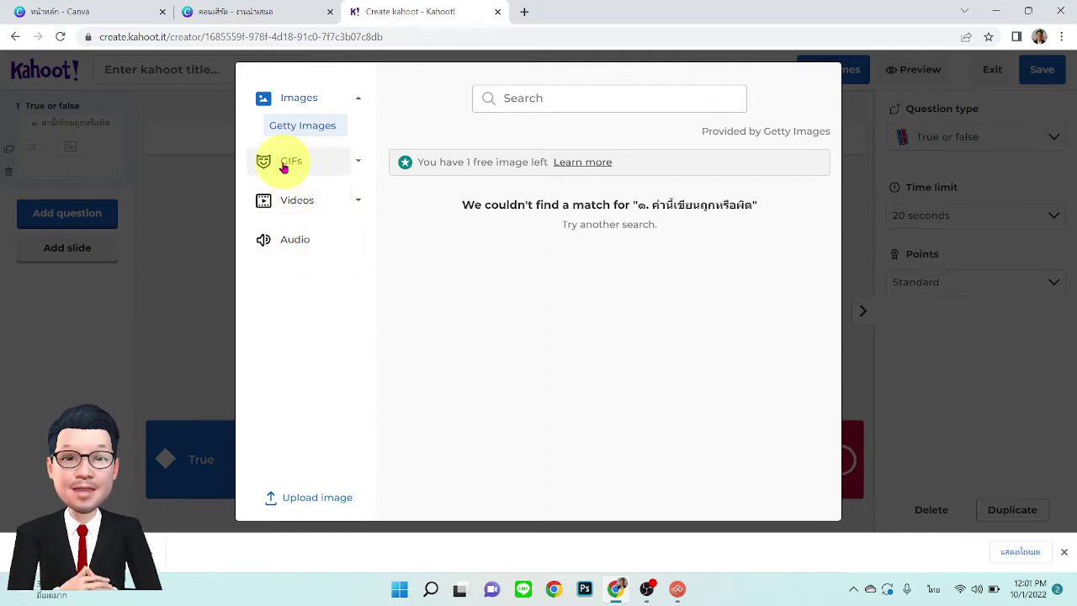
left_click(327, 163)
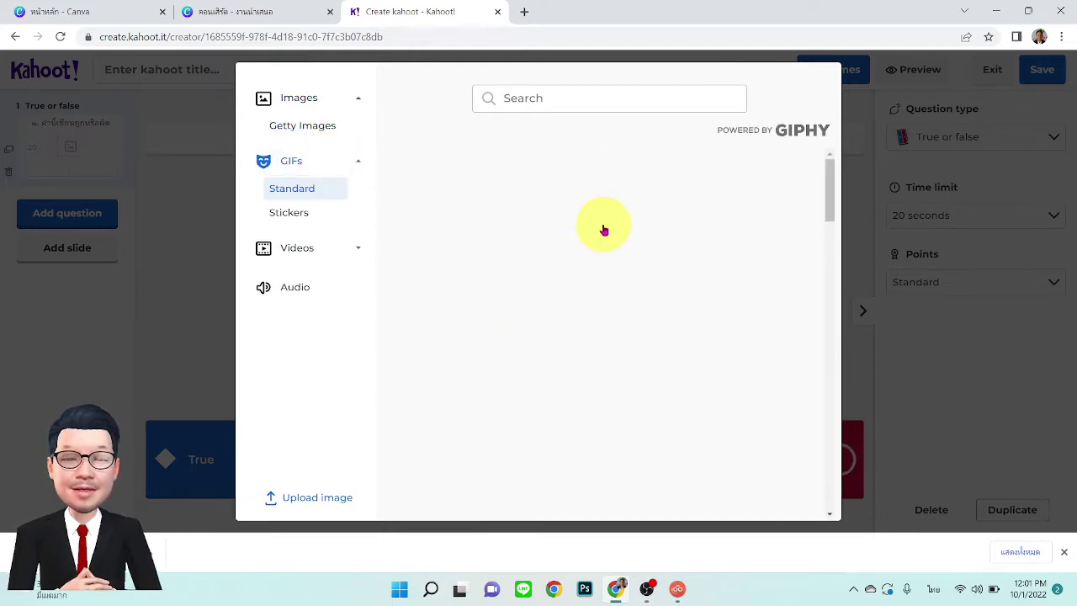
left_click(308, 193)
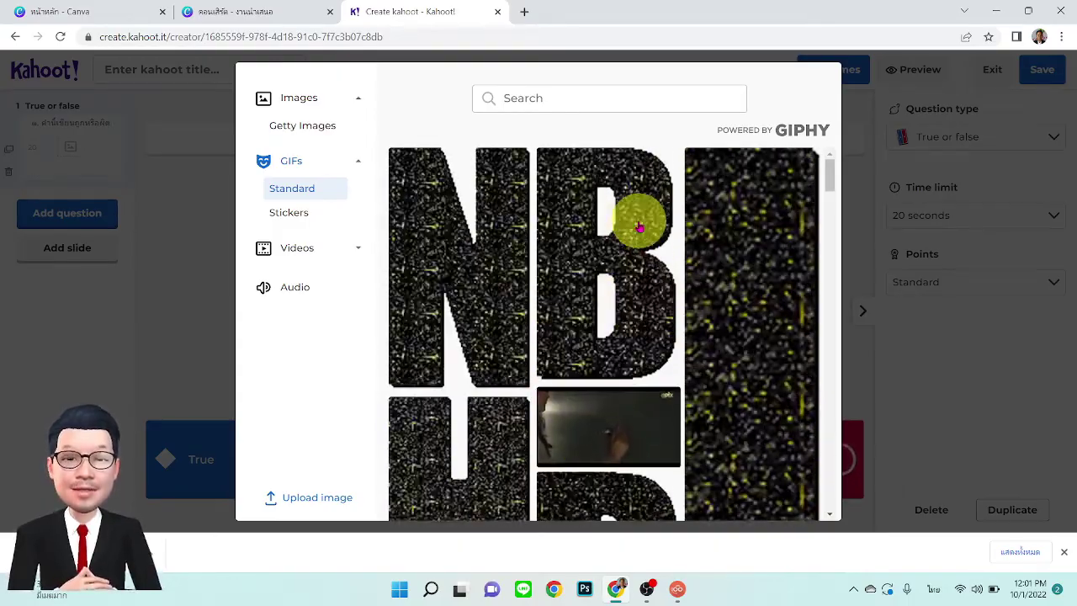
scroll(602, 419, "down", 3)
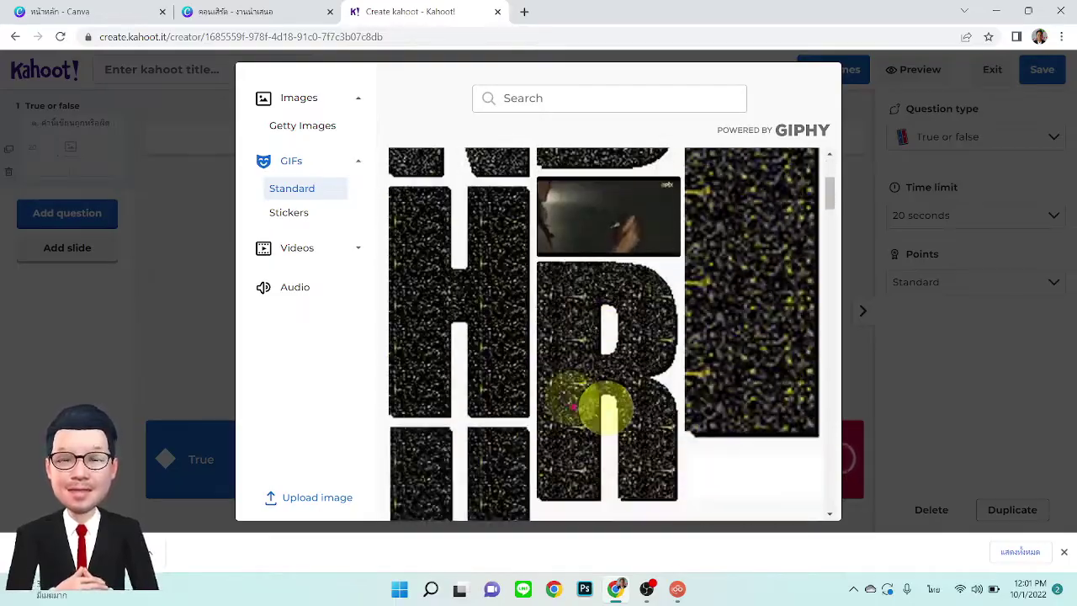
scroll(500, 372, "up", 3)
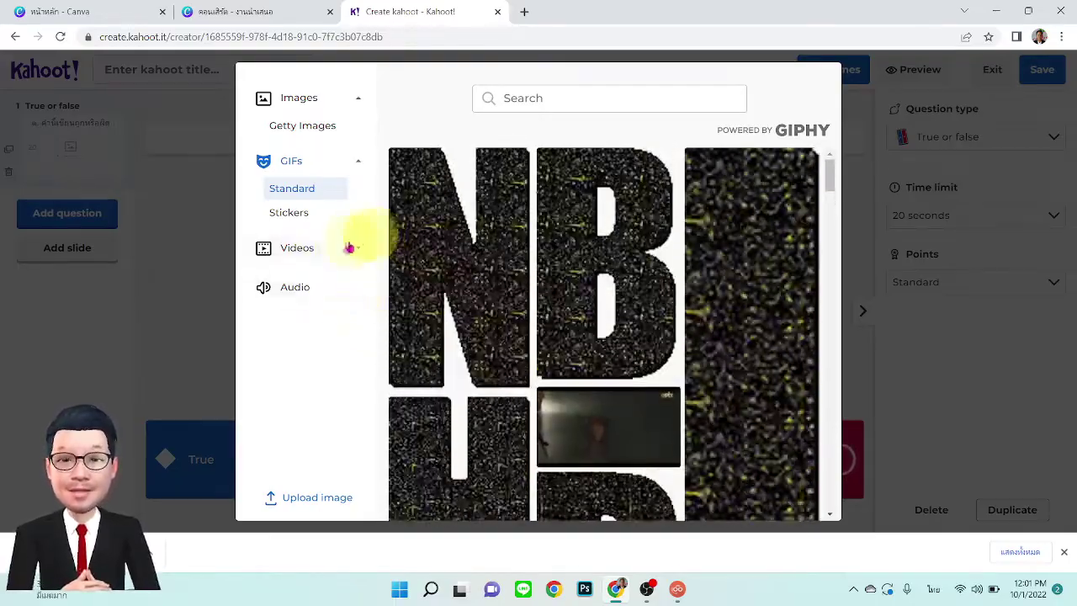
left_click(335, 249)
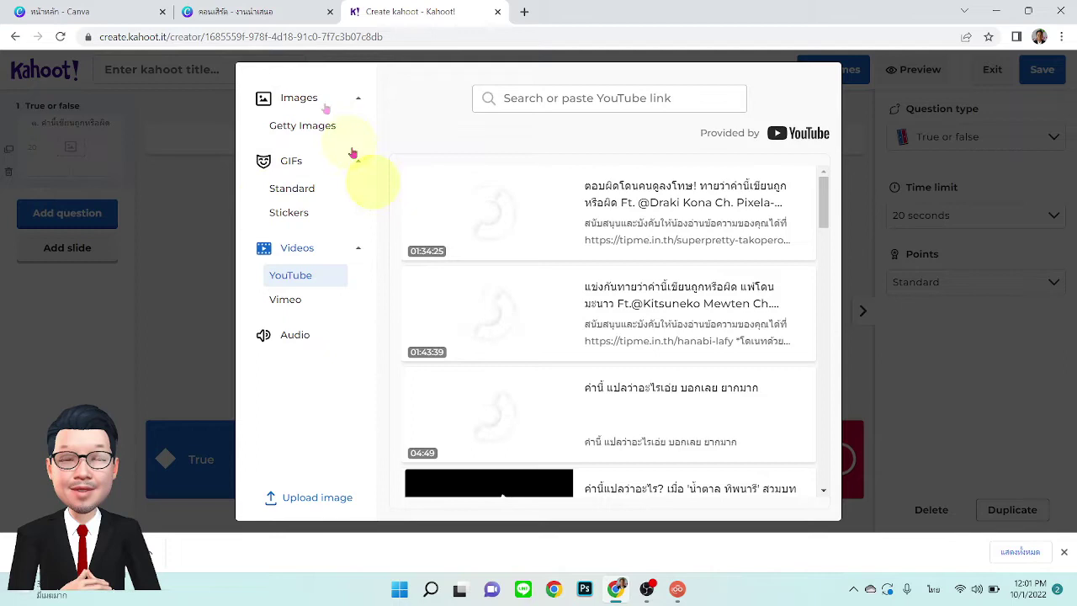
Step: Upload คอนเสิร์ต.png from the Downloads folder as the question's image
left_click(302, 499)
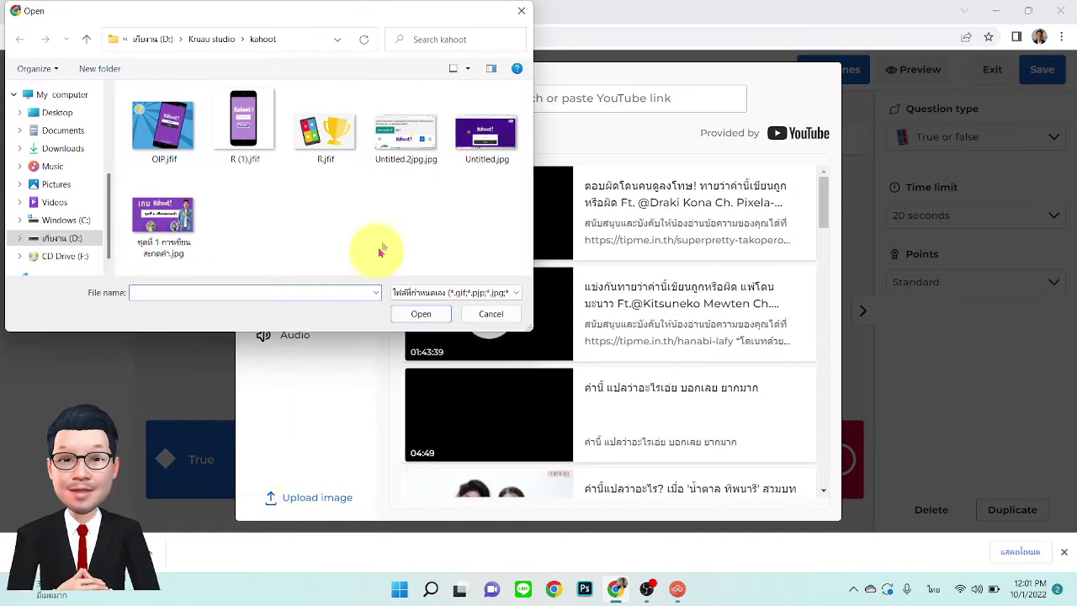
left_click(63, 150)
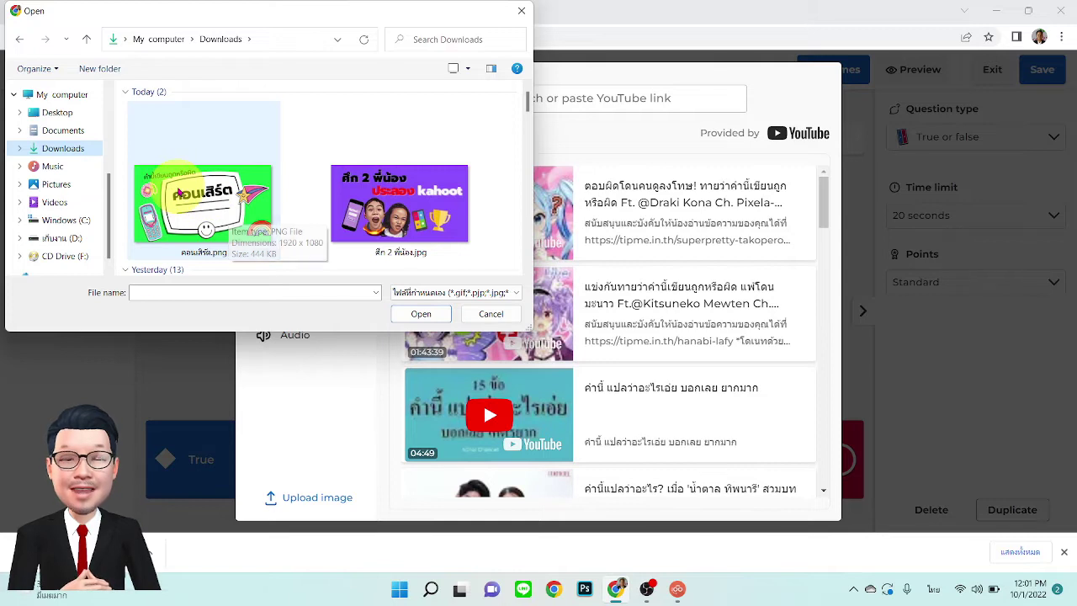
left_click(176, 190)
left_click(421, 313)
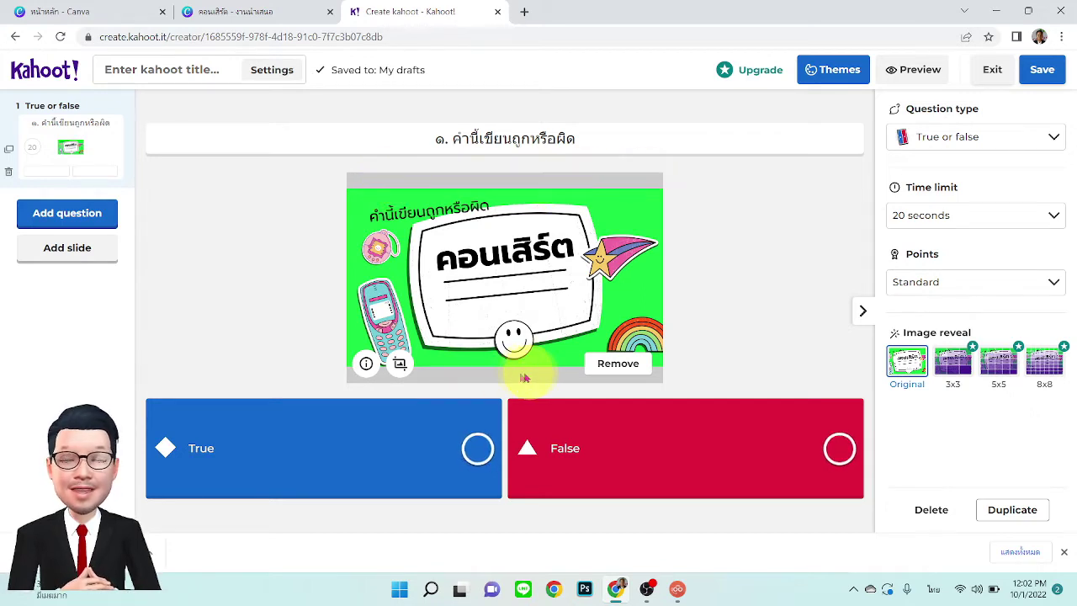
Step: Crop the question's image at the smallest zoom level so it fills the frame, and save the crop
left_click(400, 366)
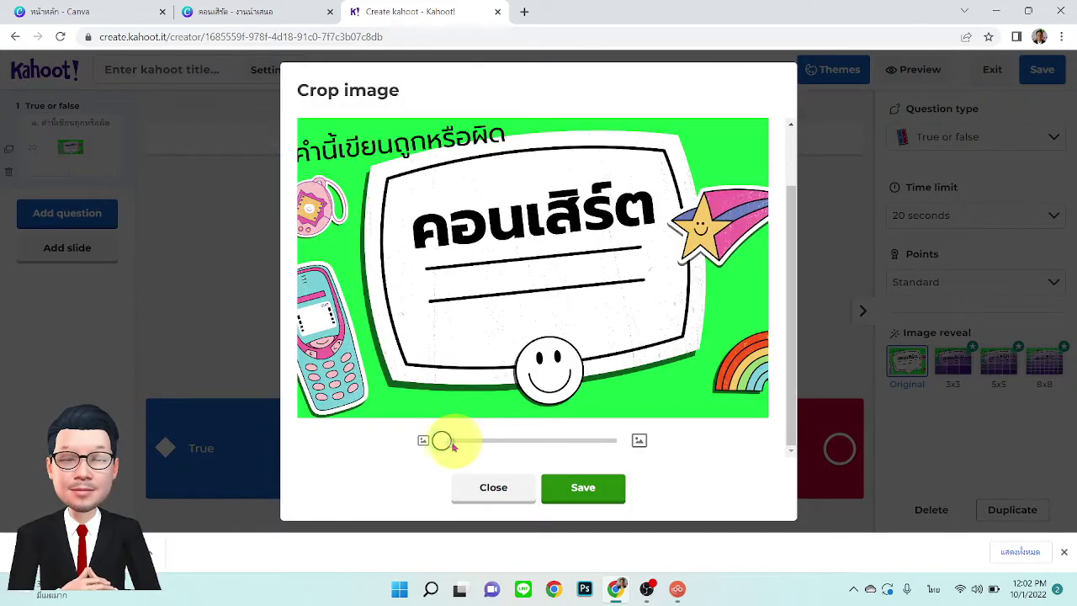
left_click_drag(444, 446, 481, 448)
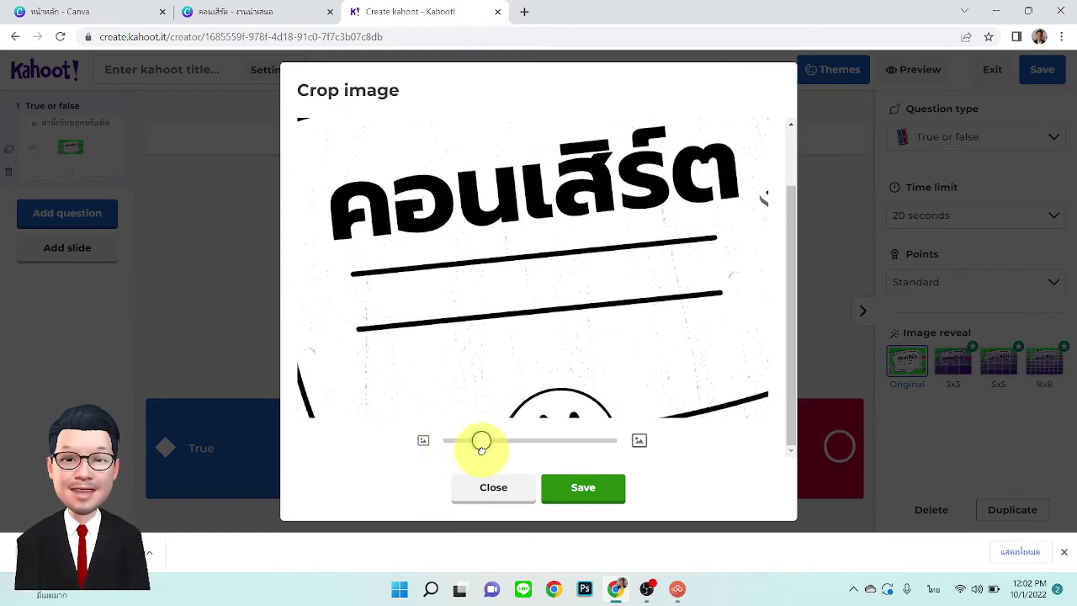
left_click_drag(475, 446, 441, 444)
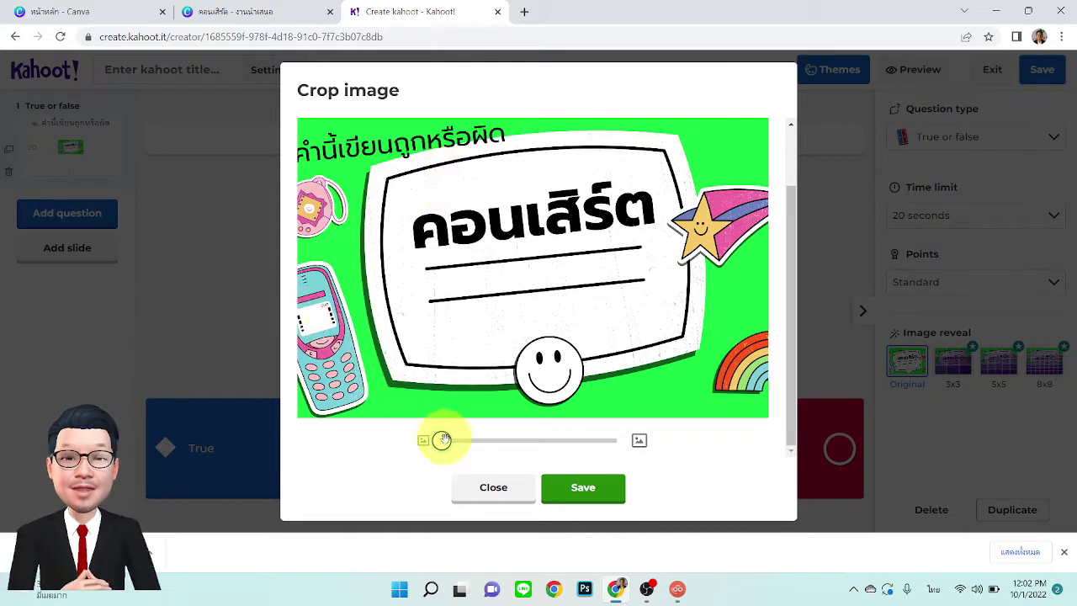
left_click_drag(445, 441, 426, 441)
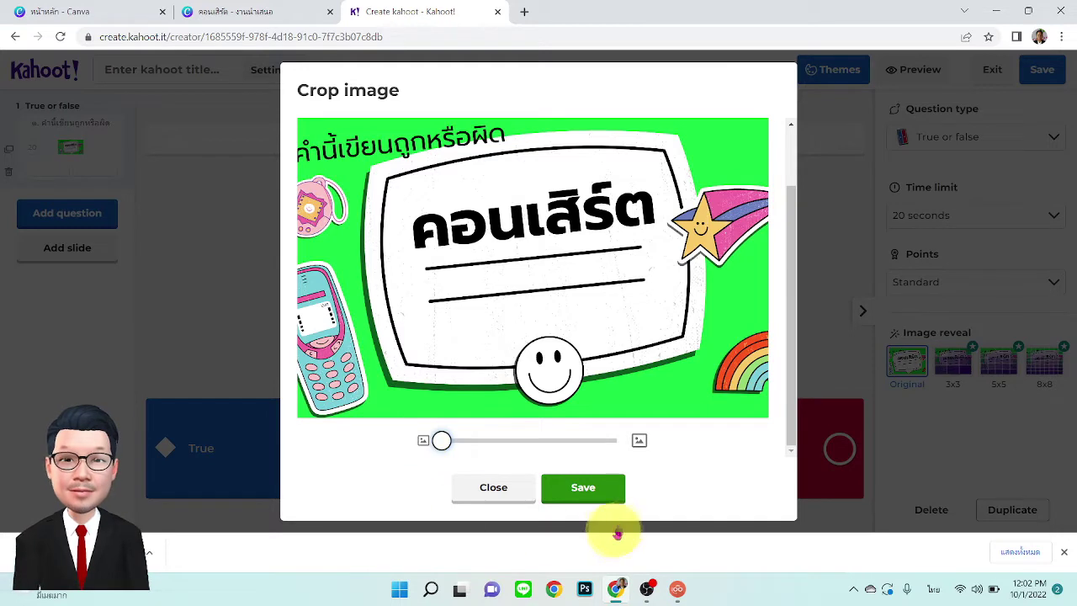
left_click(583, 490)
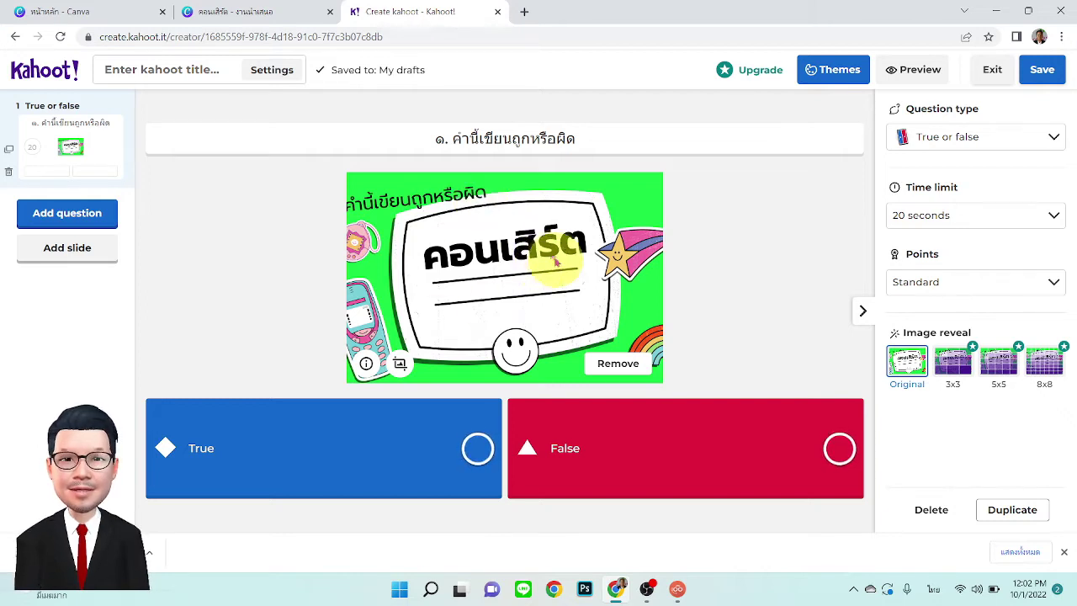
Step: Mark True as the correct answer and set the time limit, trying 5 seconds and settling on 10 seconds
left_click(477, 448)
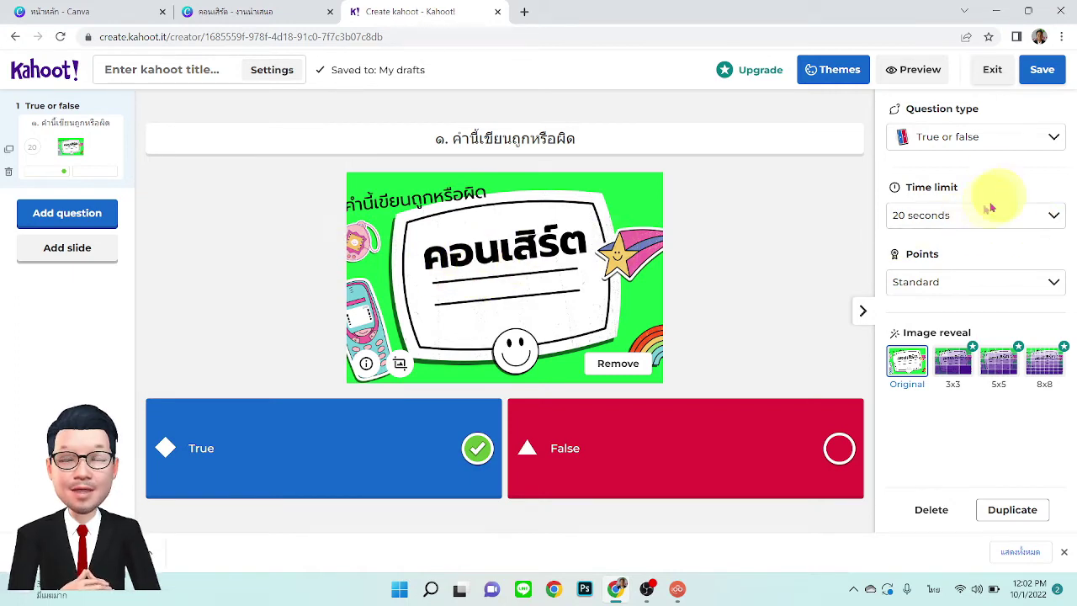
left_click(1053, 217)
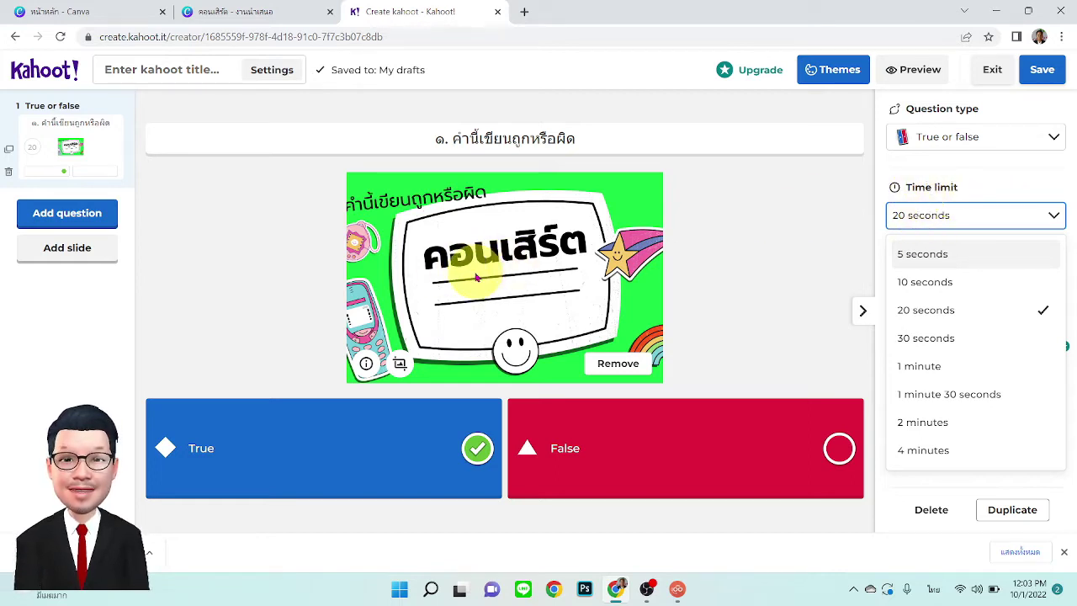
left_click(928, 256)
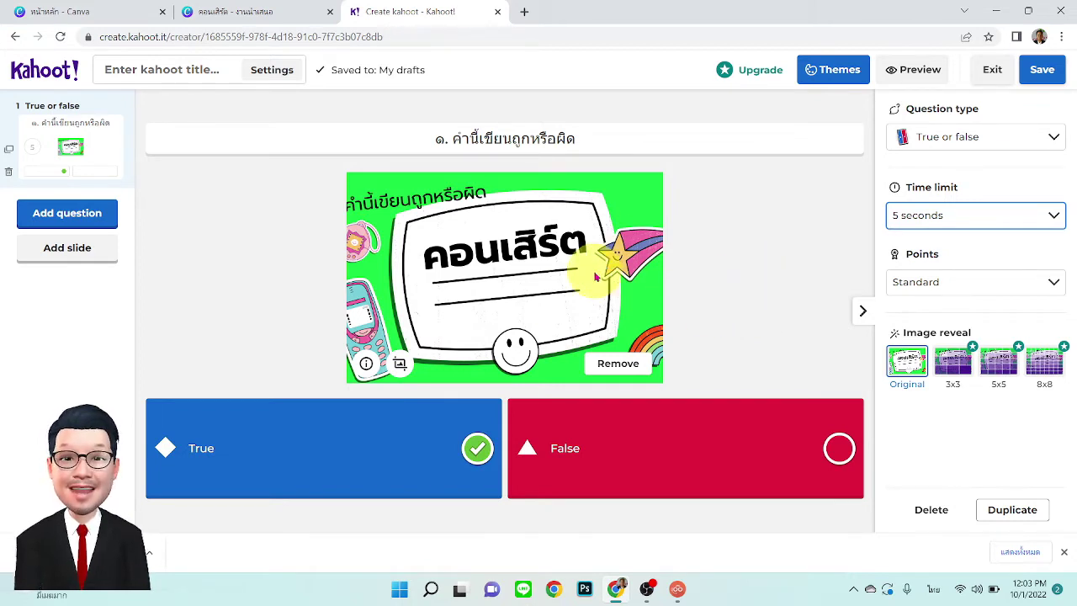
left_click(1053, 218)
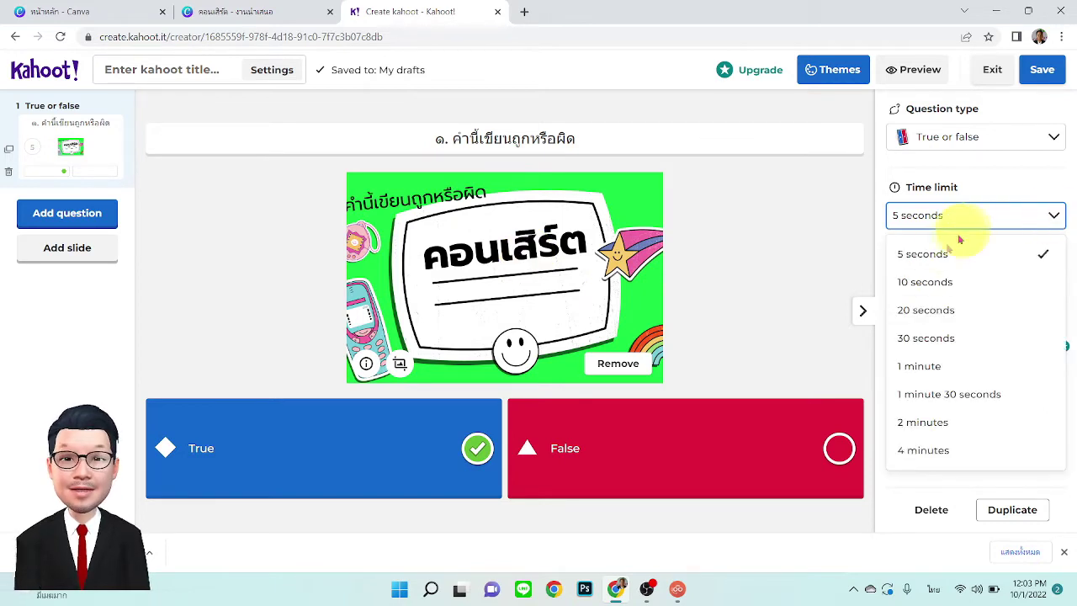
left_click(932, 285)
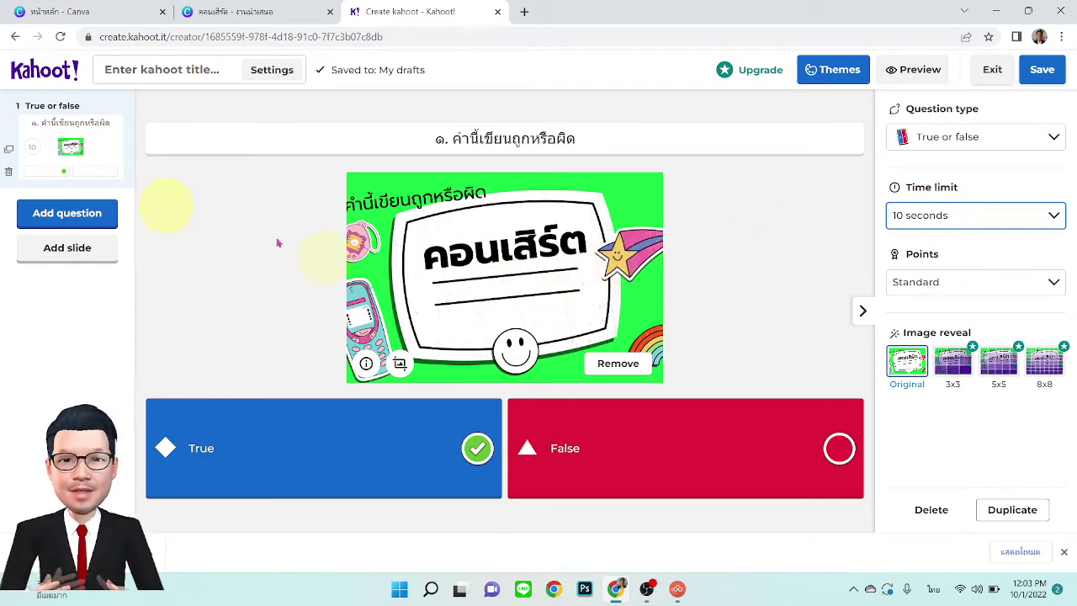
Step: Duplicate the first question and change the number in the copy's question text to ๒
left_click(8, 151)
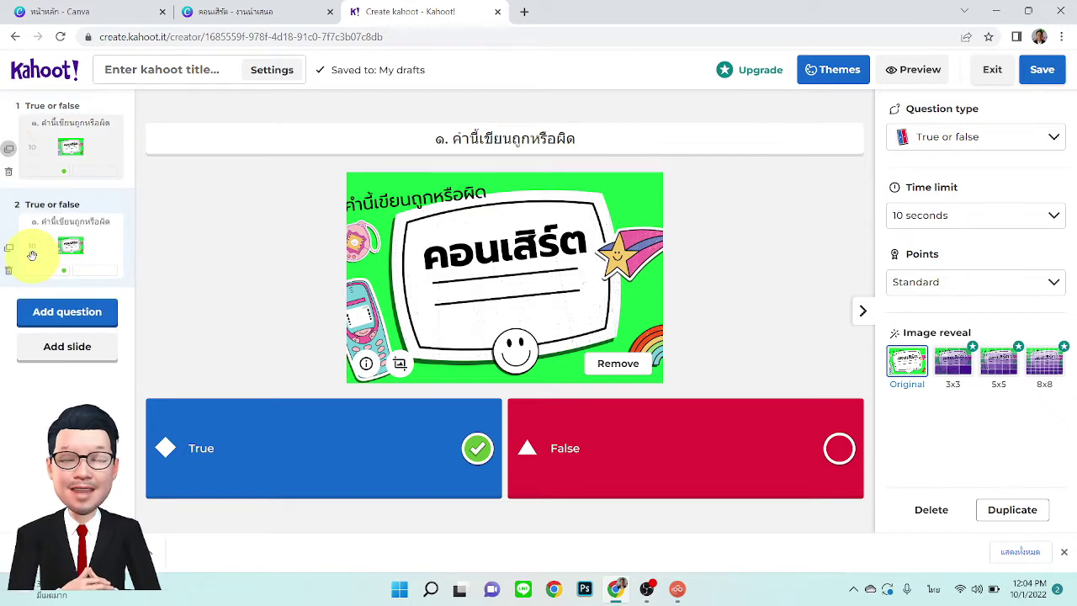
left_click(439, 138)
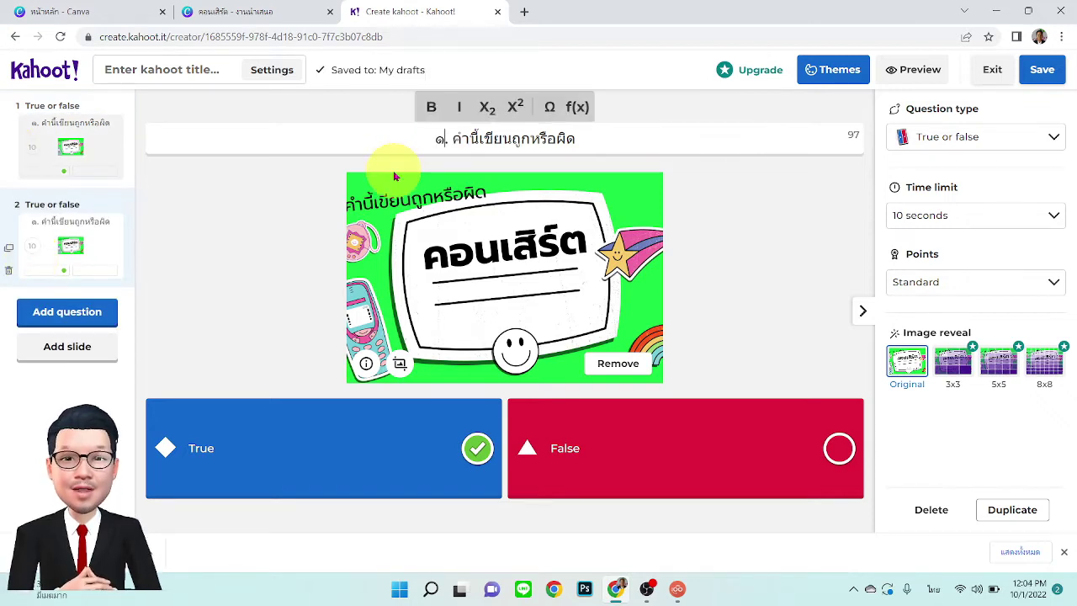
key("BackSpace")
type("๒")
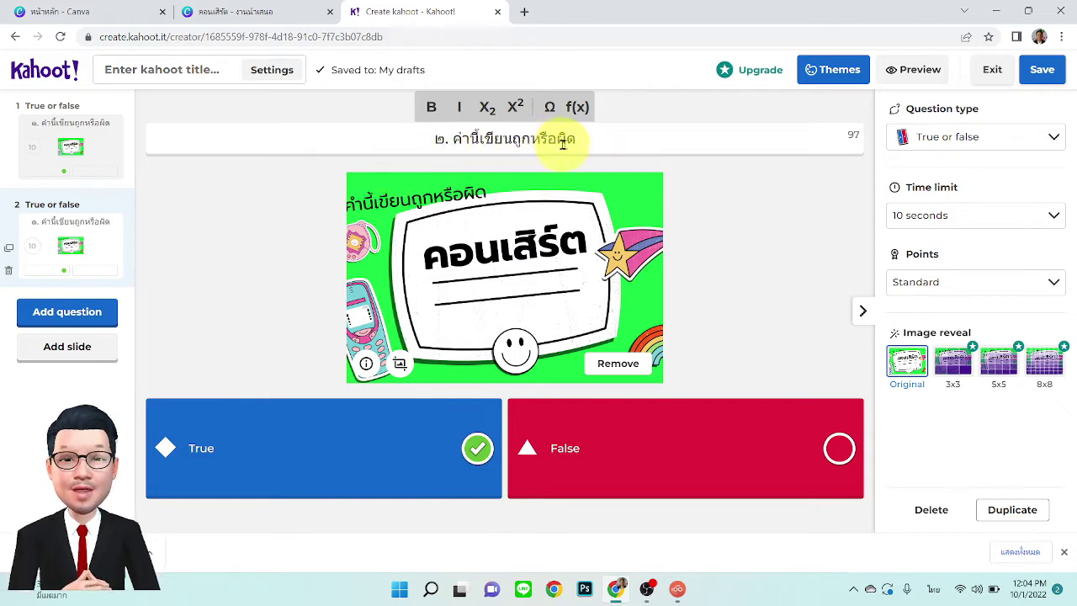
Step: Switch to the Canva design and add the cover page of the Colorful Illustration Guess The Farm Animal Game template as a new page
left_click(240, 12)
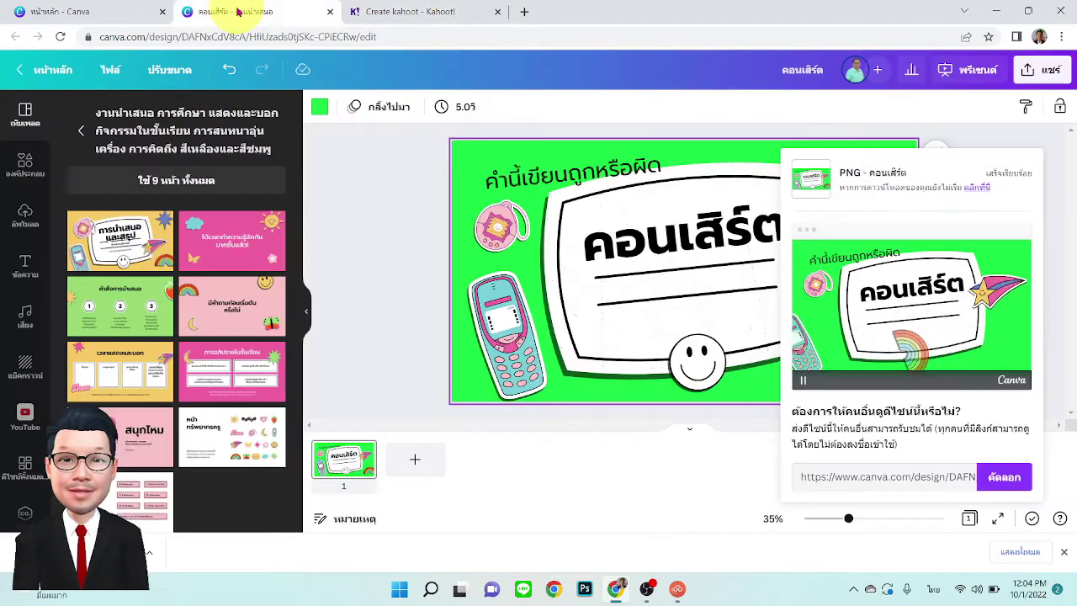
left_click(403, 324)
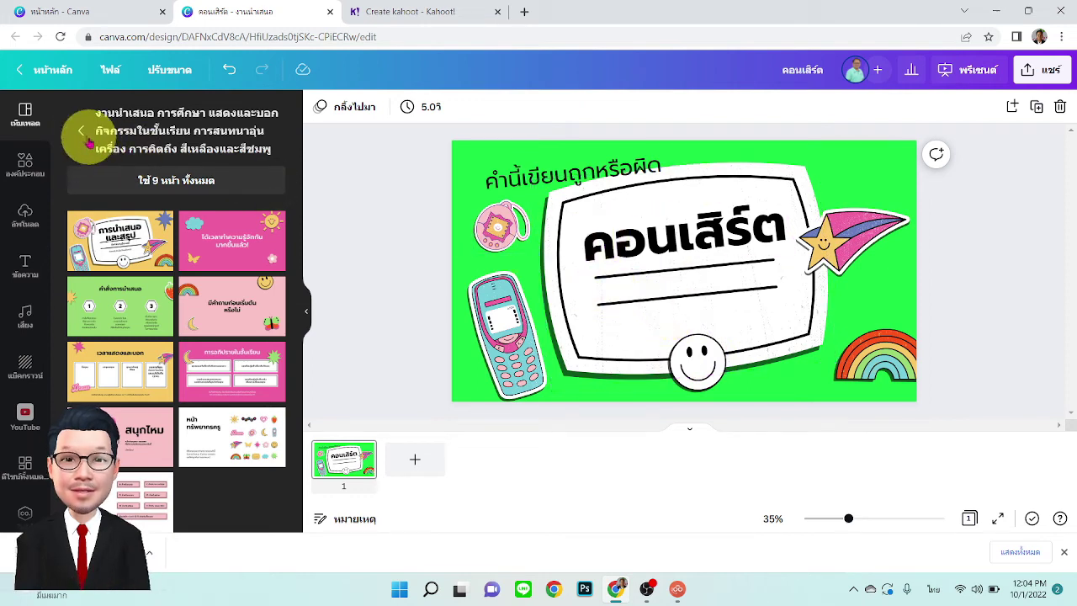
left_click(25, 114)
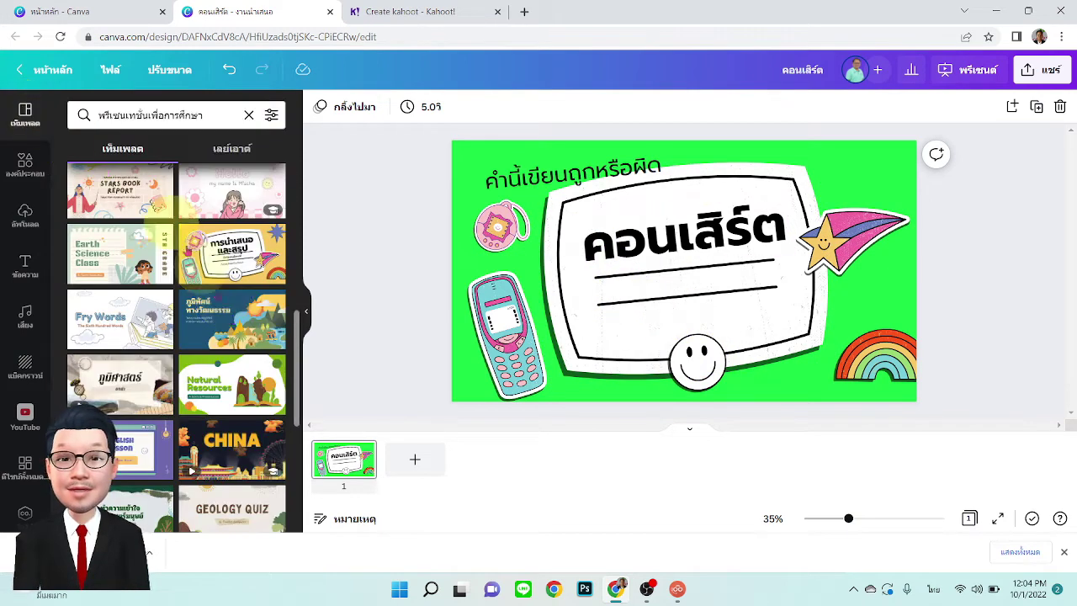
scroll(118, 345, "down", 1)
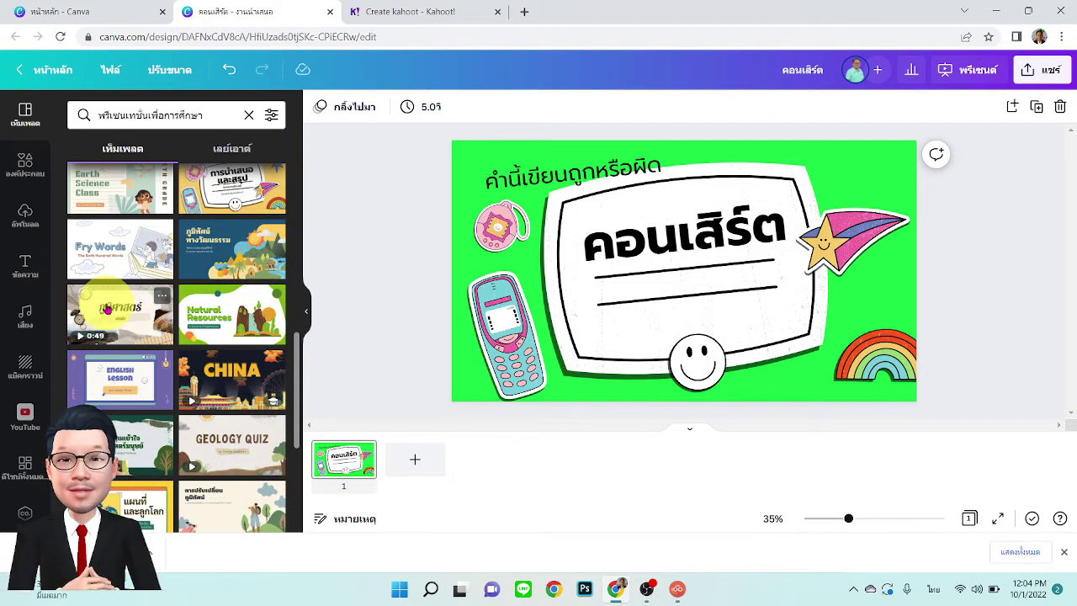
scroll(107, 310, "down", 1)
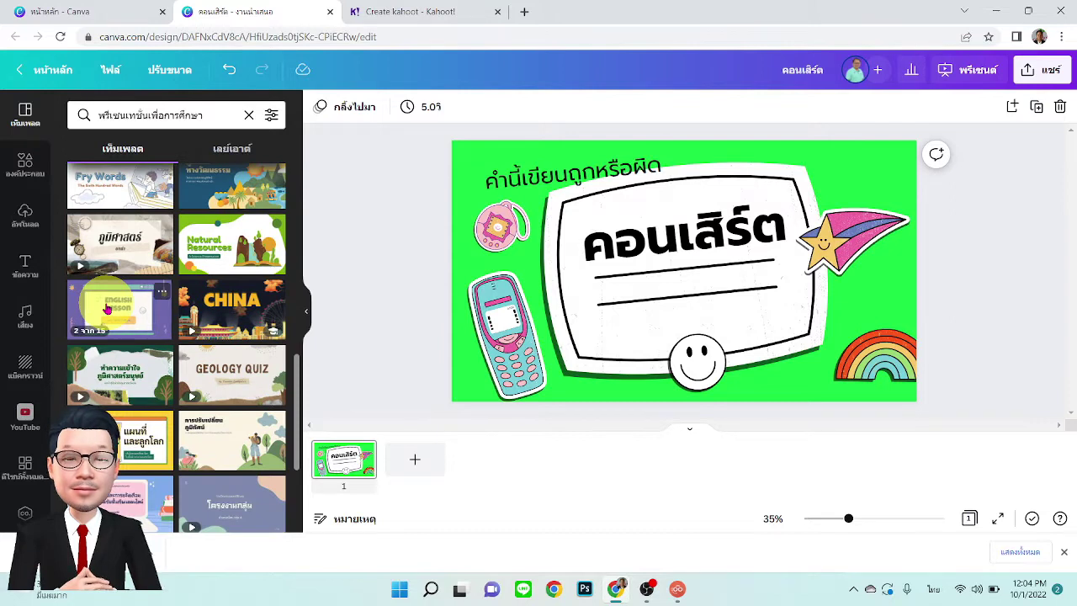
scroll(108, 310, "down", 2)
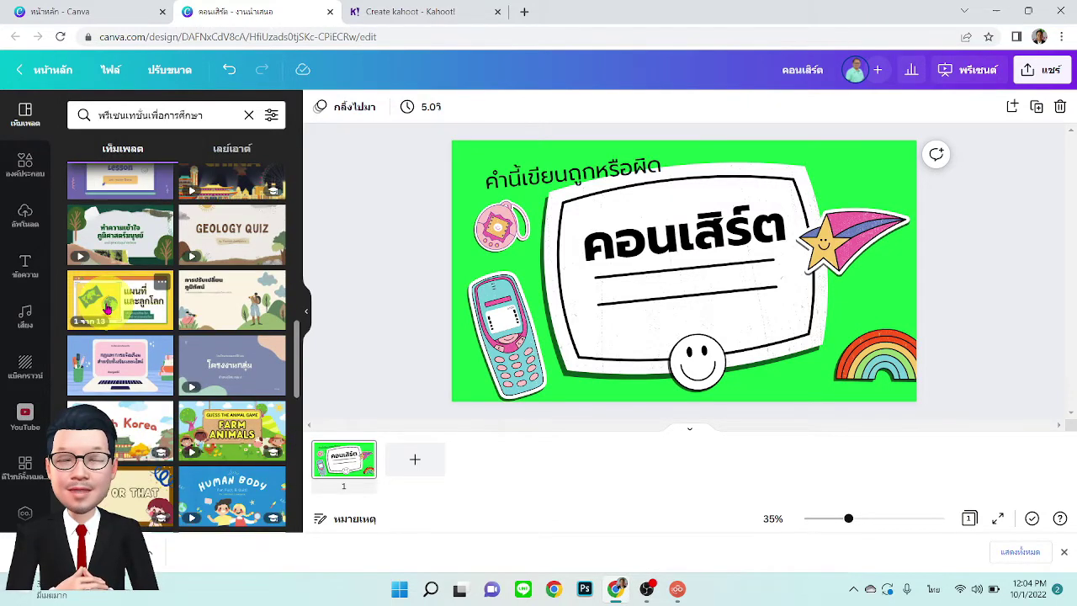
scroll(107, 310, "down", 1)
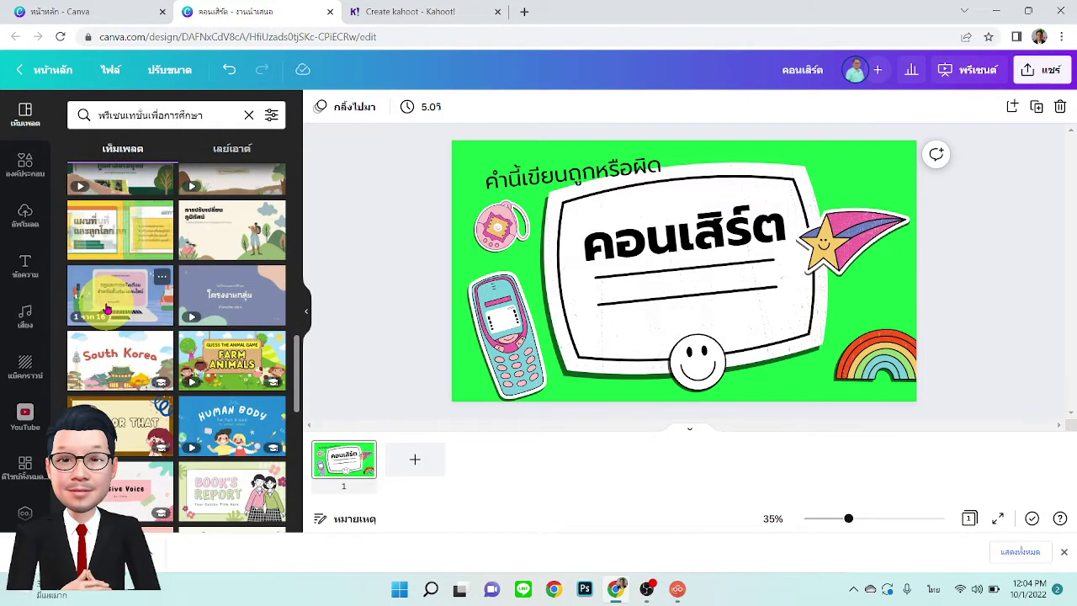
scroll(108, 310, "down", 1)
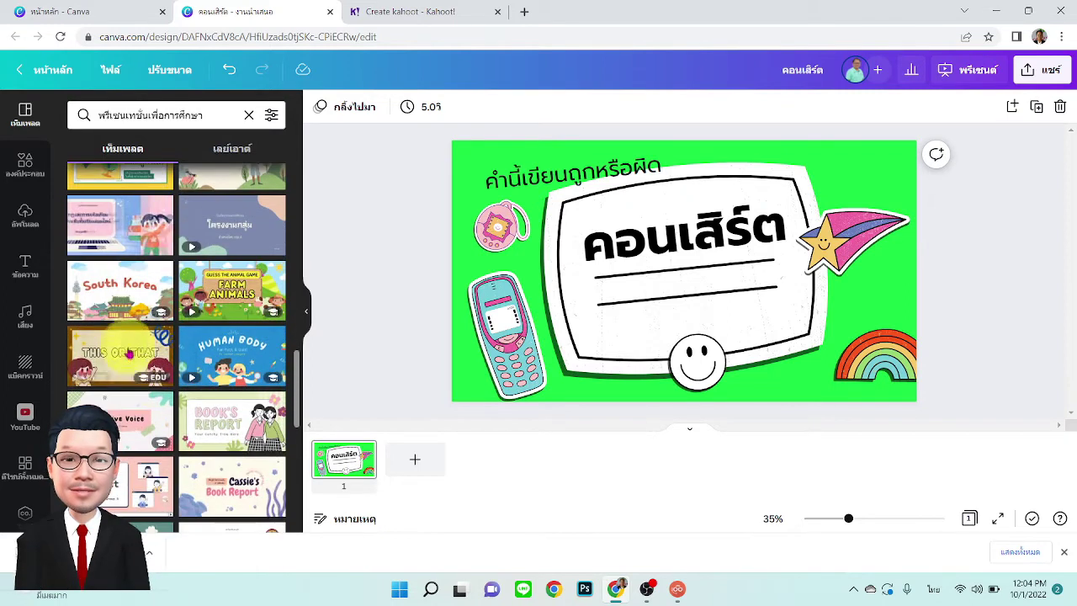
left_click(227, 294)
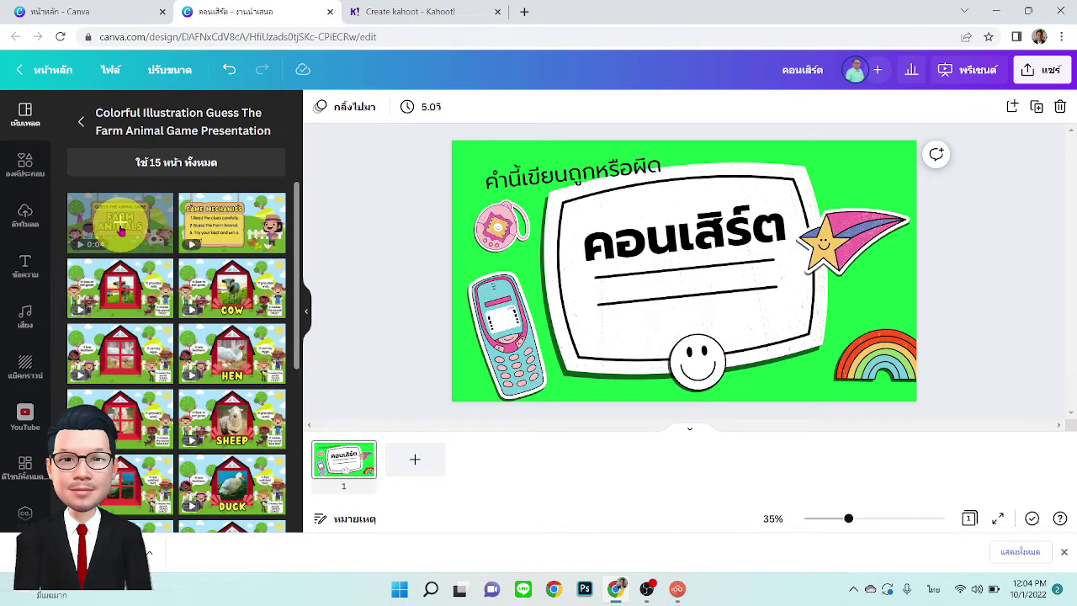
left_click(122, 228)
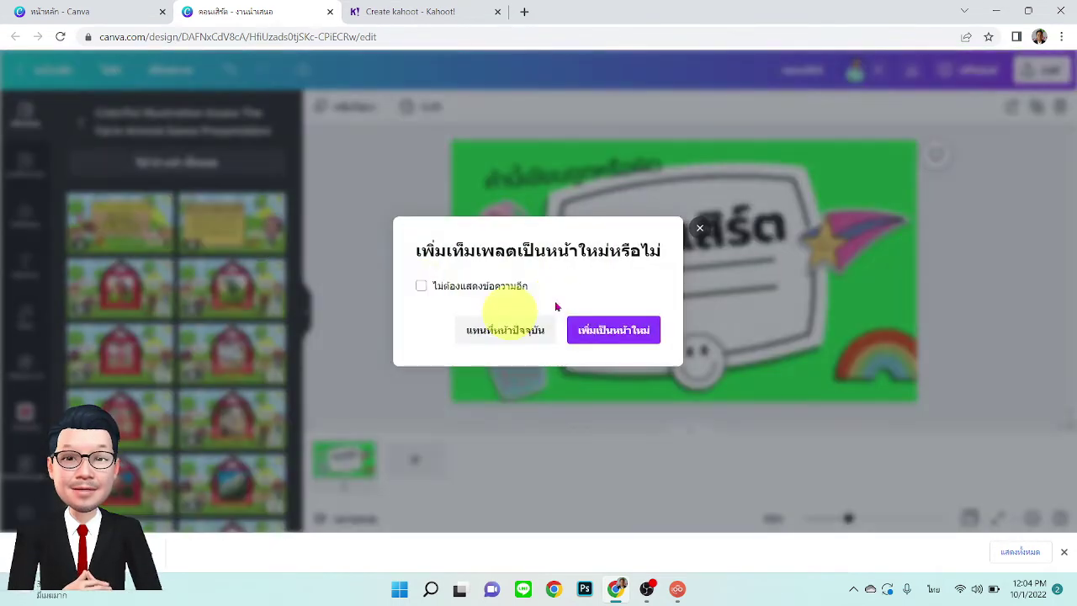
left_click(610, 333)
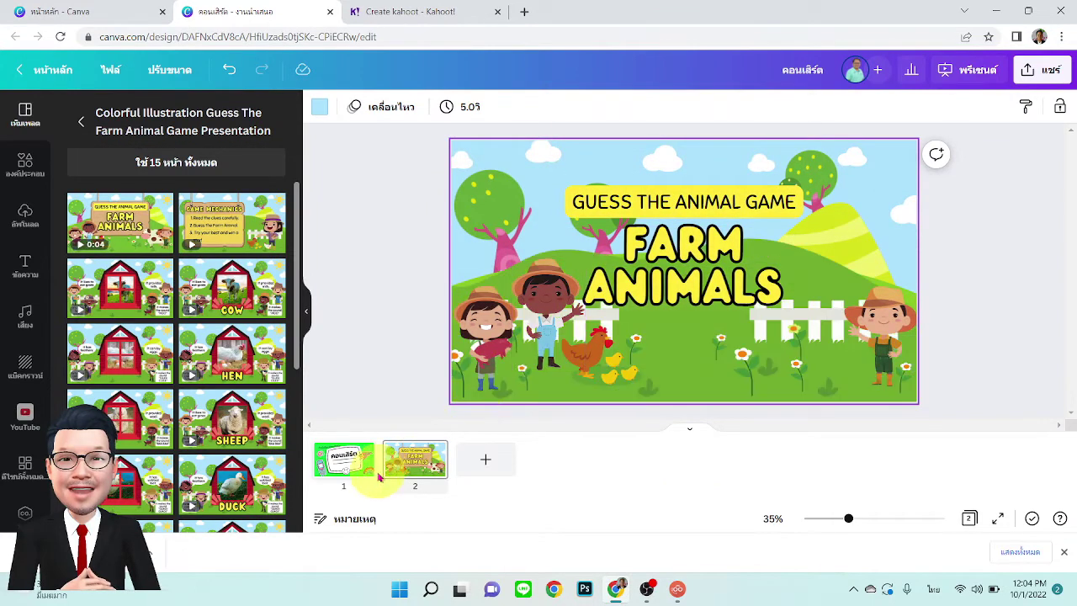
Step: Replace the "GUESS THE ANIMAL GAME" heading on page 2 with คำนี้เขียนถูกหรือผิด
double_click(632, 202)
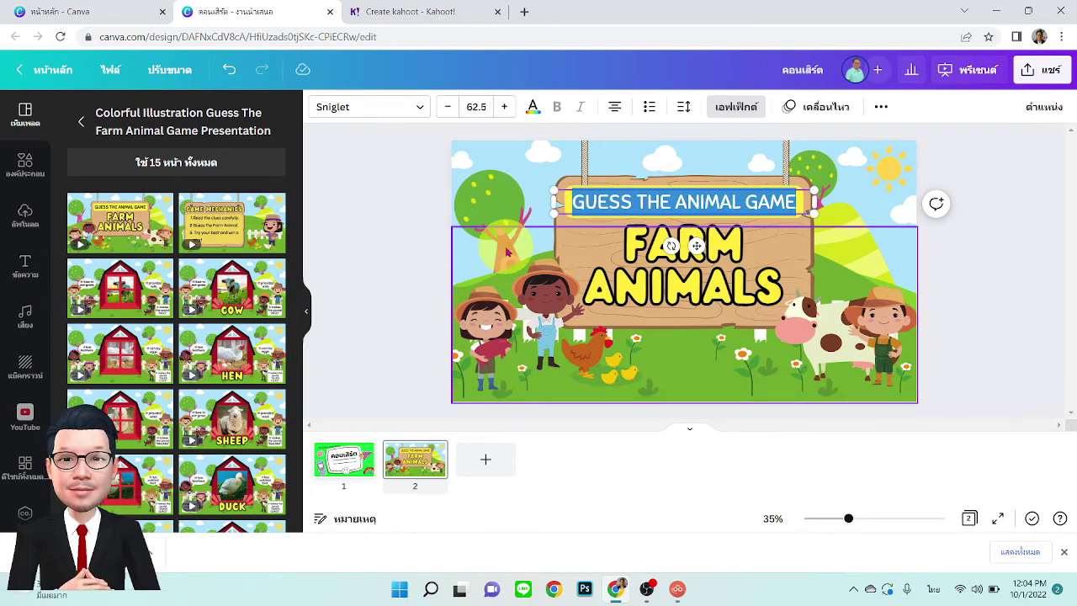
type("คำนน")
key("BackSpace")
key("BackSpace")
type("ี้เขียน")
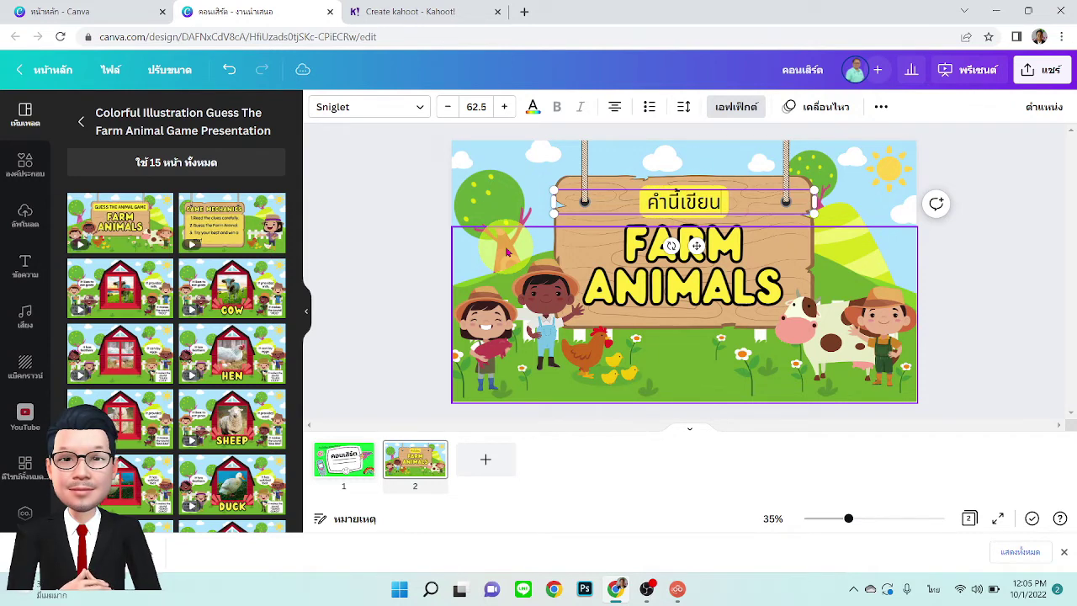
type("ถูกหรือ")
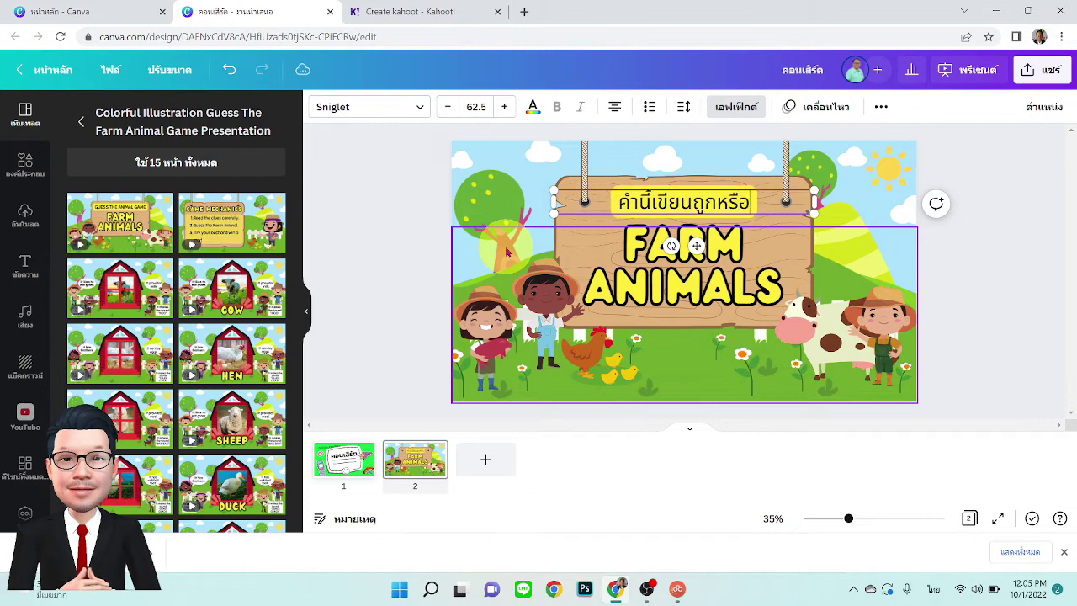
type("ผิด")
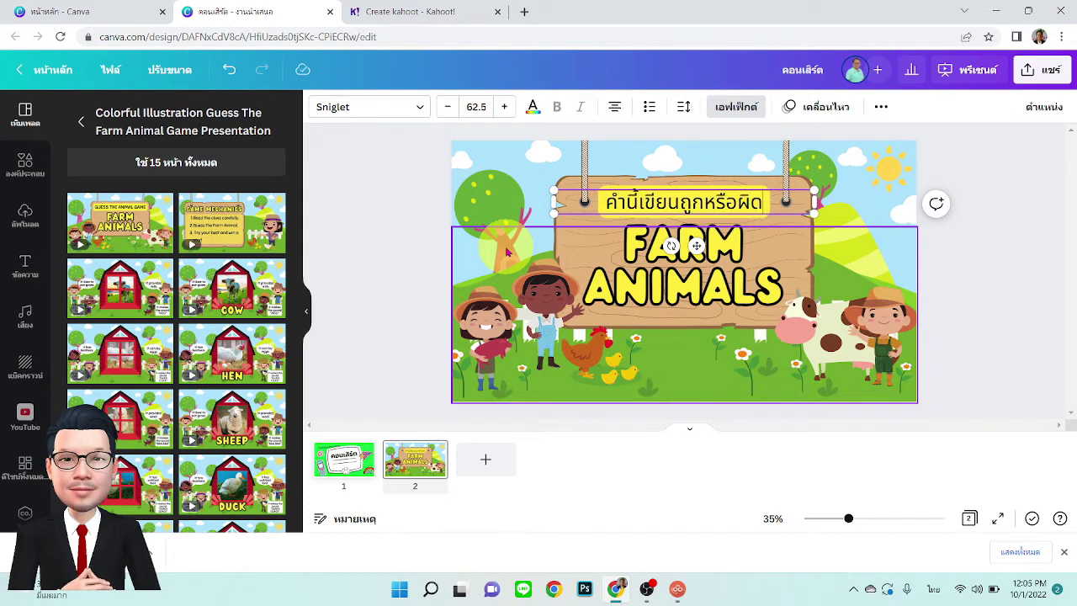
Step: Replace the "FARM ANIMALS" title on the wooden sign with the word คนอง
left_click(626, 254)
left_click(627, 254)
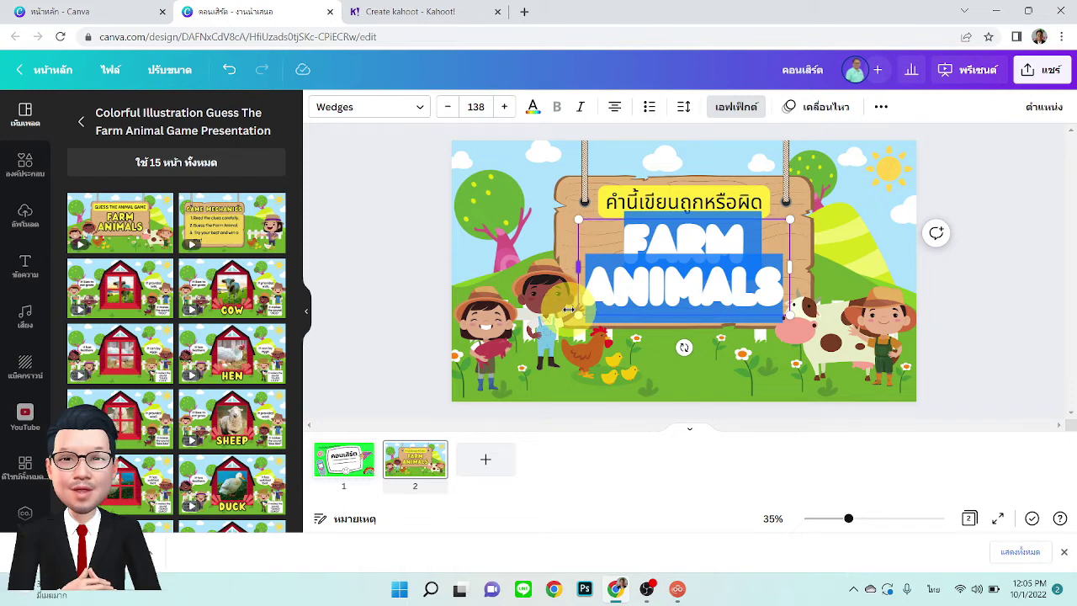
type("ค")
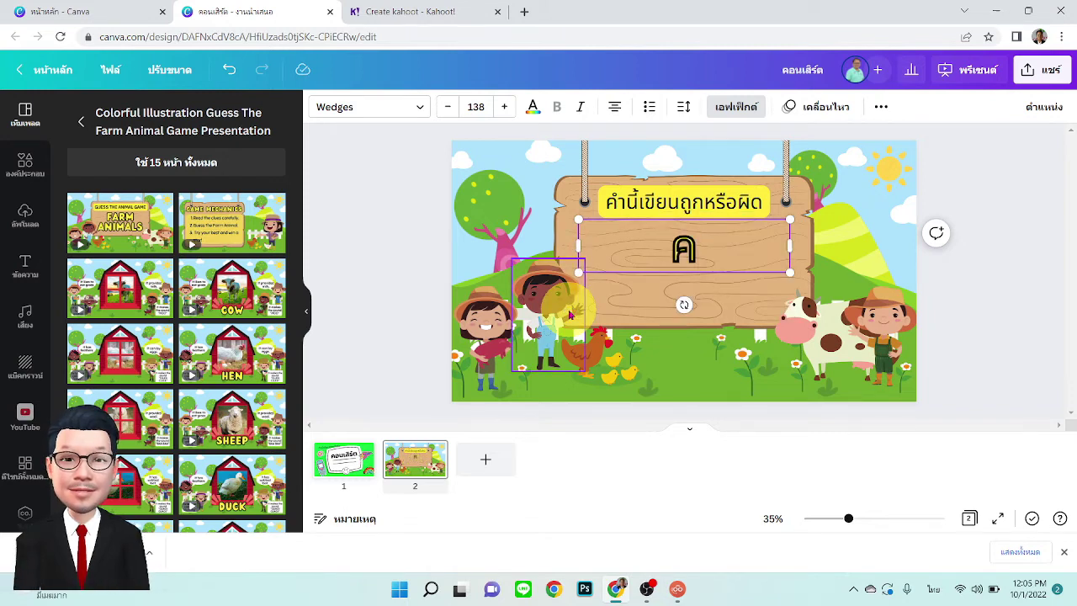
type("นอง")
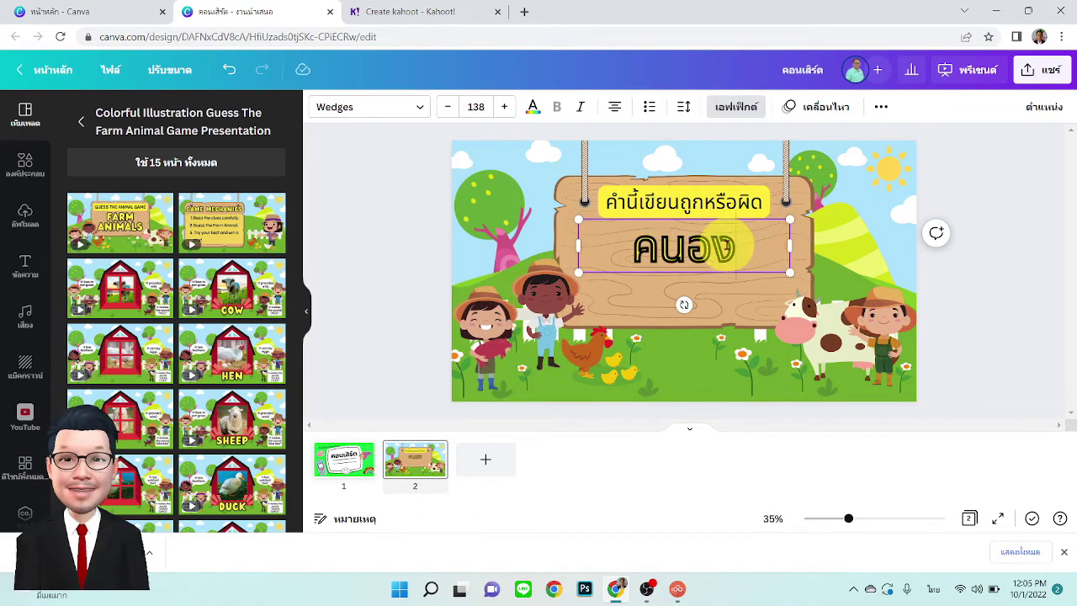
Step: Set the word คนอง in the Prompt Bold font and enlarge it to size 201
left_click(418, 108)
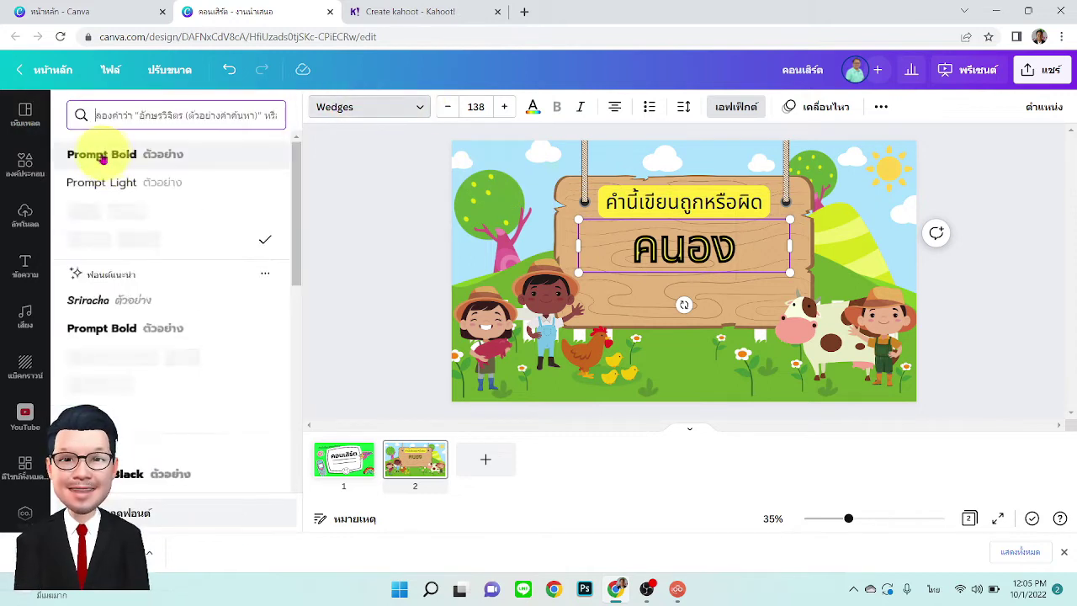
left_click(101, 155)
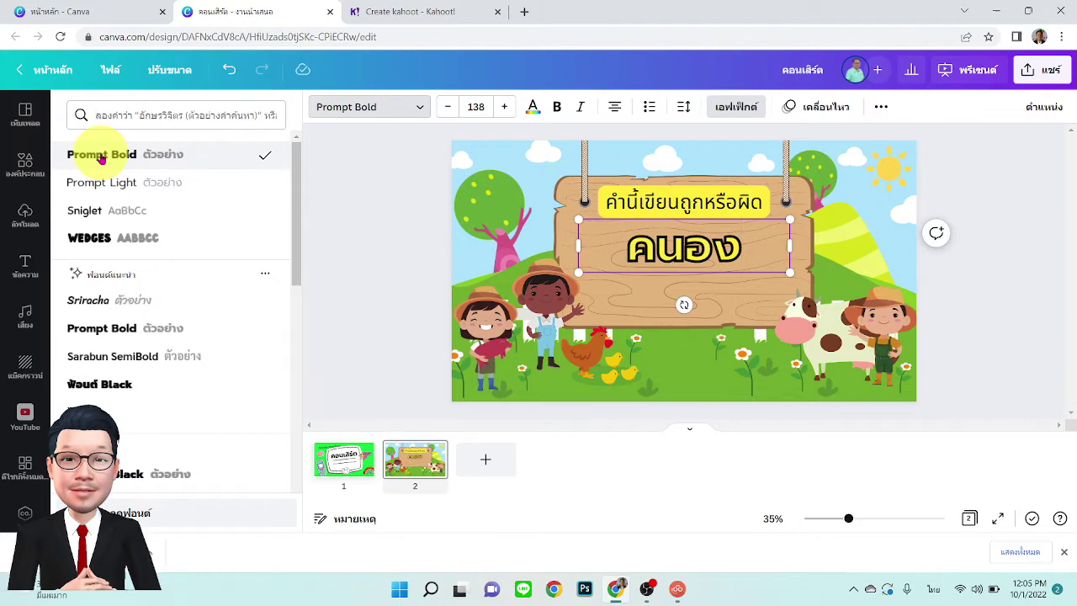
left_click(506, 107)
left_click(506, 107)
left_click(507, 108)
left_click(507, 107)
left_click(507, 108)
left_click(506, 108)
left_click(506, 108)
left_click(507, 108)
left_click(506, 108)
left_click(507, 107)
left_click(506, 107)
left_click(506, 107)
left_click(507, 108)
left_click(507, 108)
left_click(507, 107)
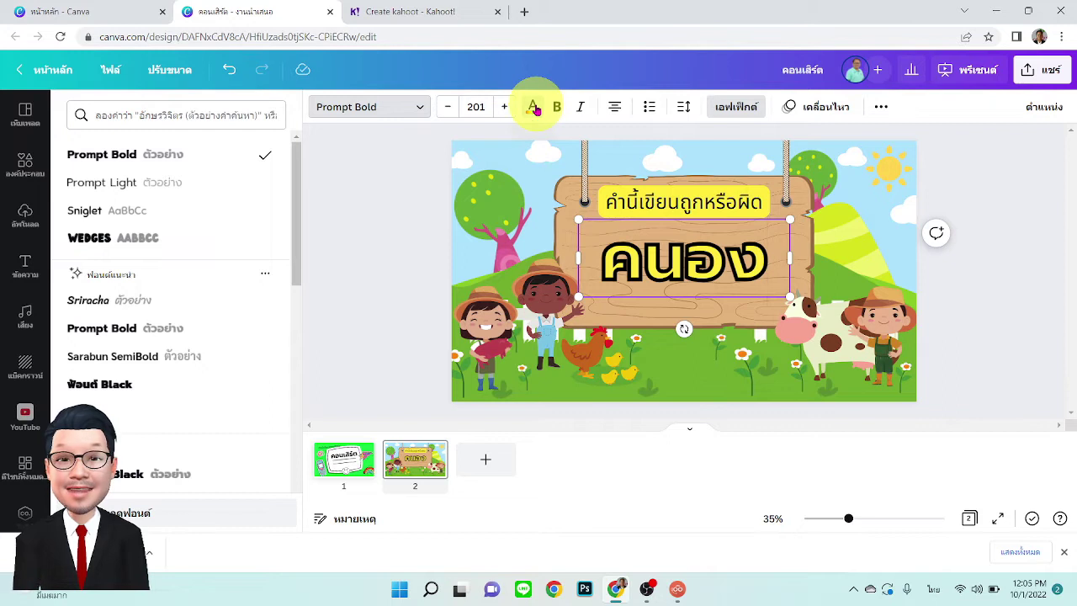
Step: Change the text colour of the word คนอง to red so its outline is recoloured
left_click(533, 107)
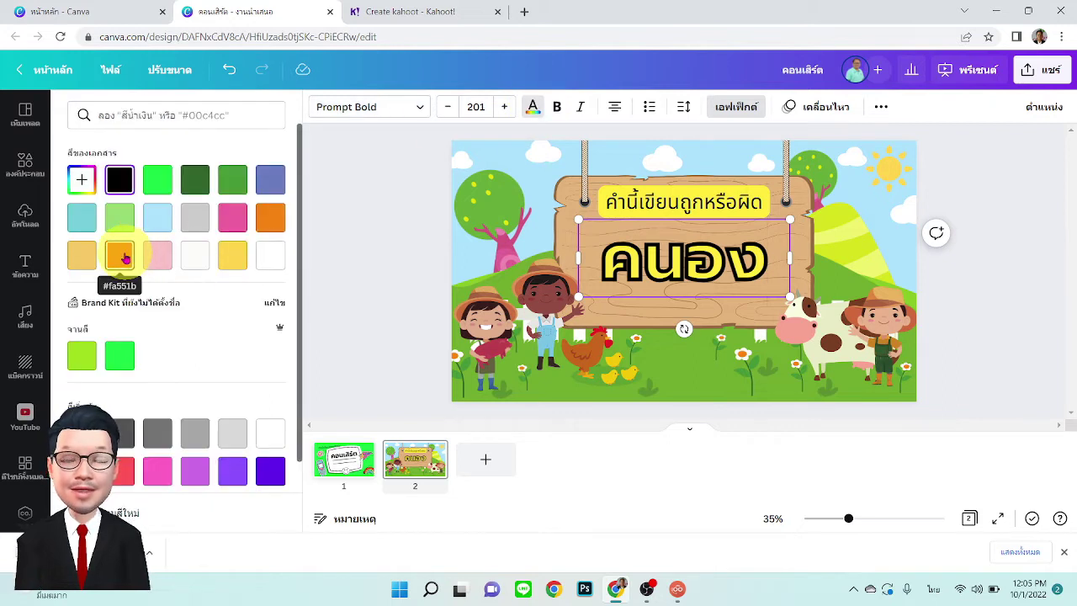
left_click(122, 469)
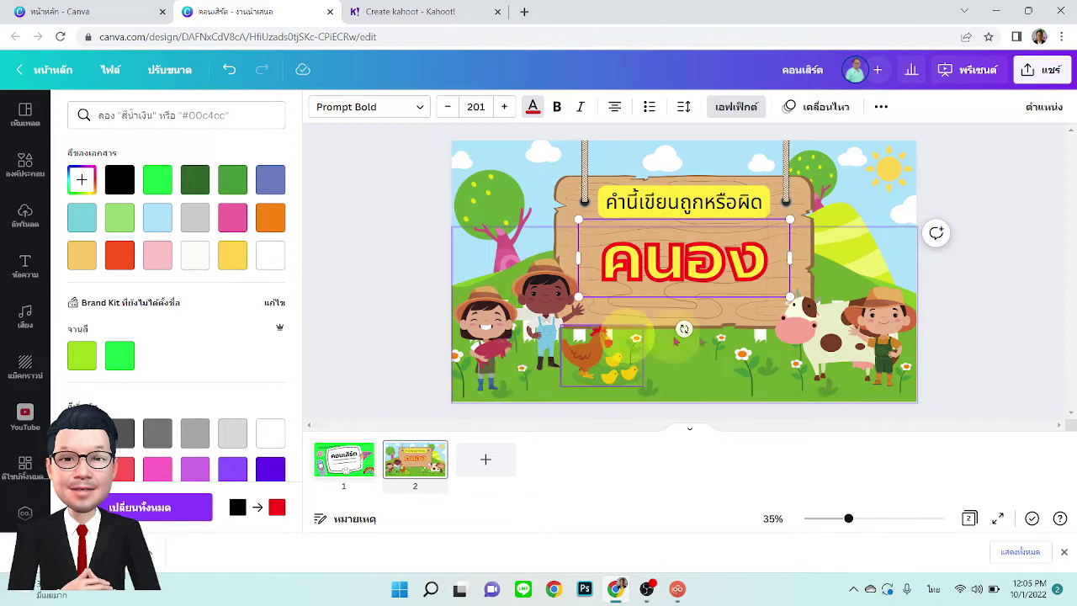
scroll(604, 309, "up", 2)
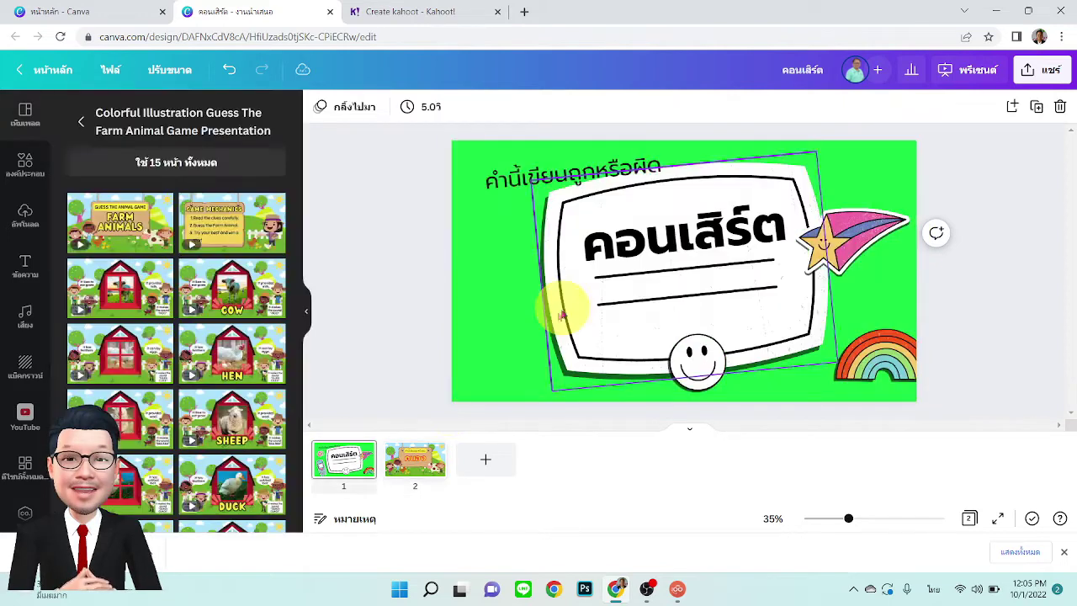
Step: Select page 2 with the word คนอง and open the design's download settings
left_click(418, 459)
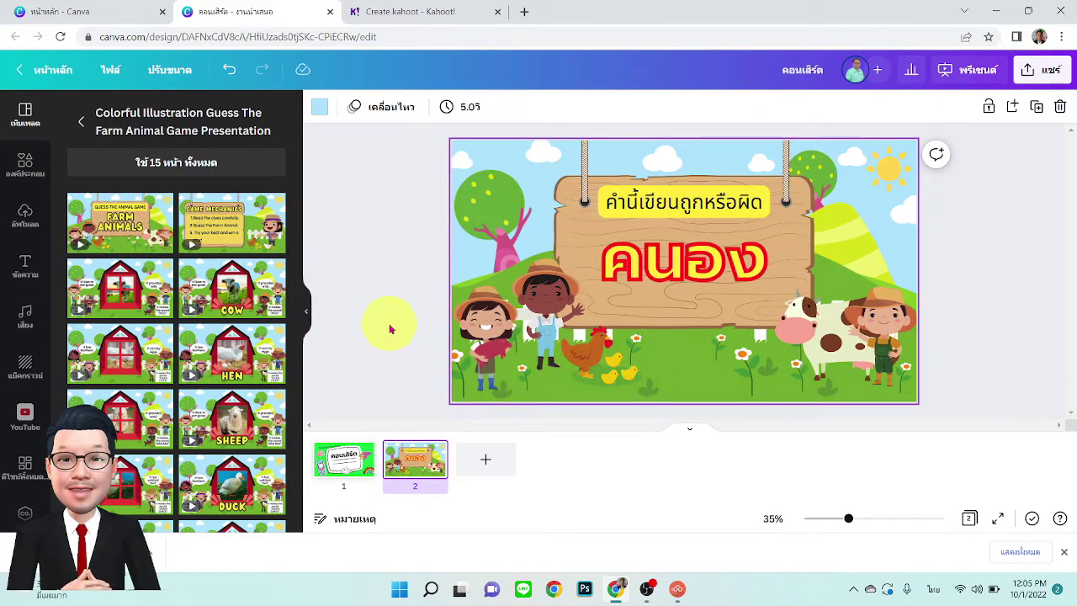
left_click(1044, 74)
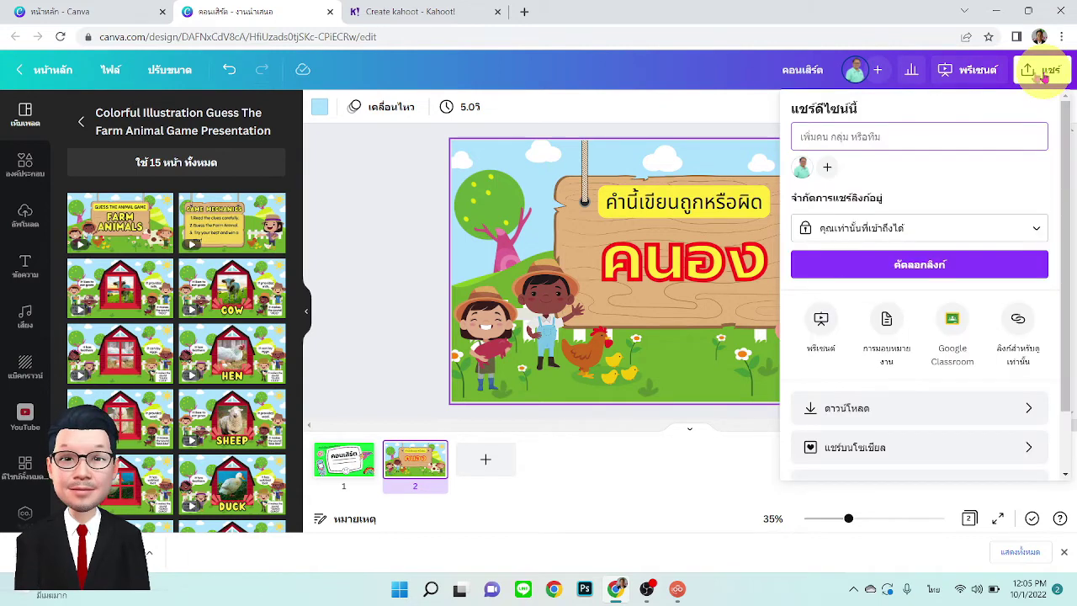
left_click(858, 413)
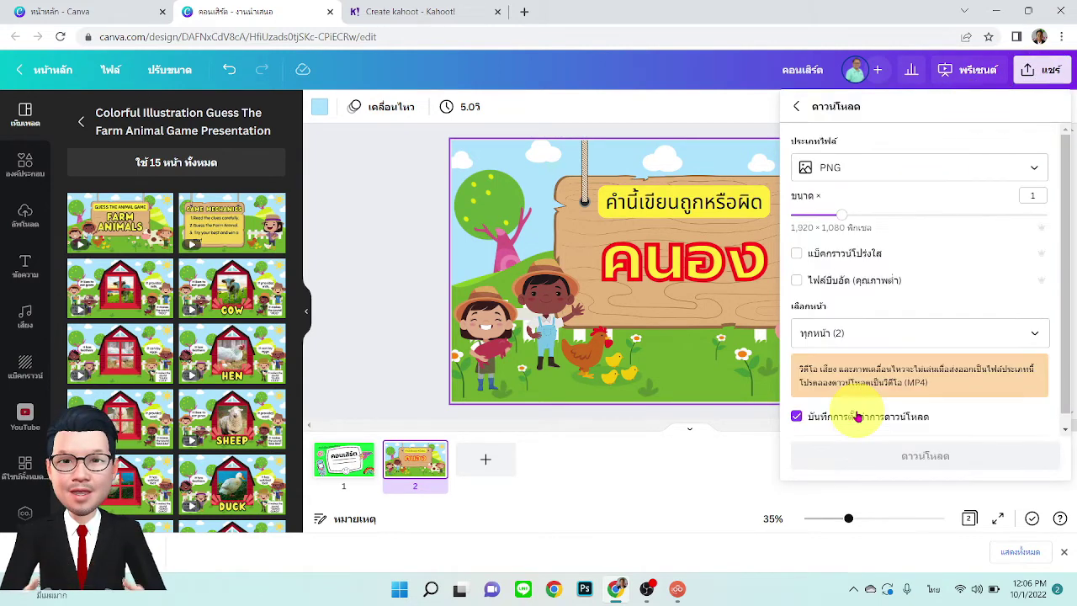